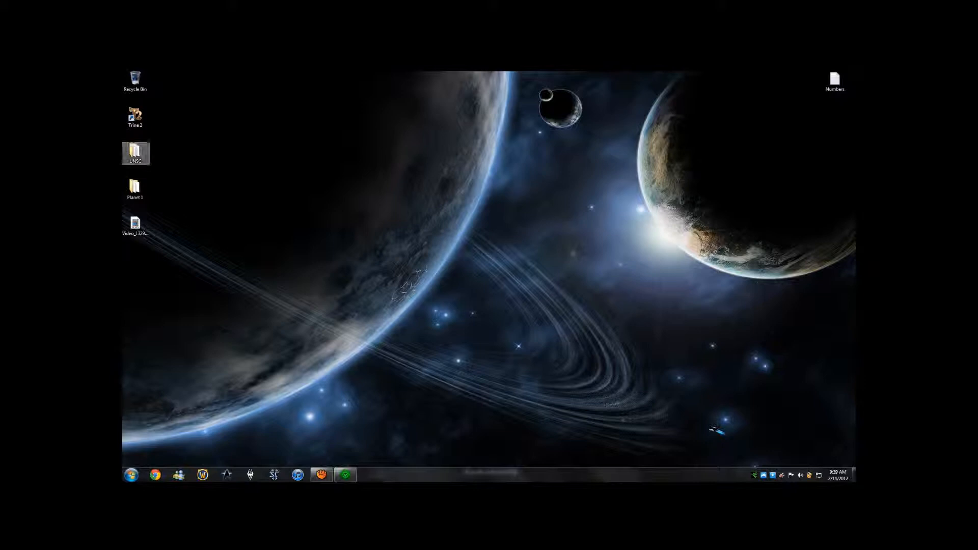
Step: Open the UNSC folder on the desktop and read the author credit in its README file
double_click(135, 152)
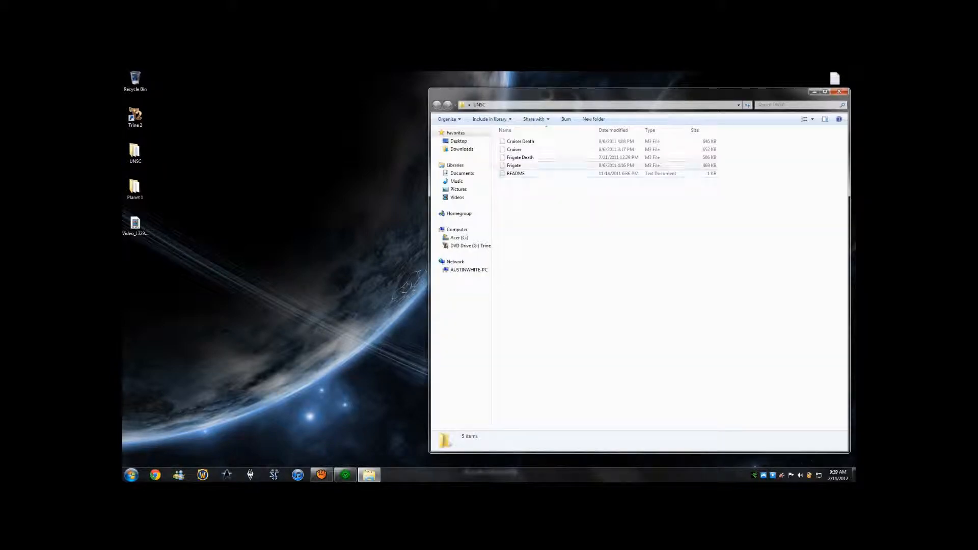
click(514, 165)
double_click(516, 173)
mouse_move(509, 165)
mouse_down()
mouse_move(512, 198)
mouse_move(534, 194)
mouse_move(515, 184)
mouse_move(511, 149)
mouse_move(510, 164)
mouse_up()
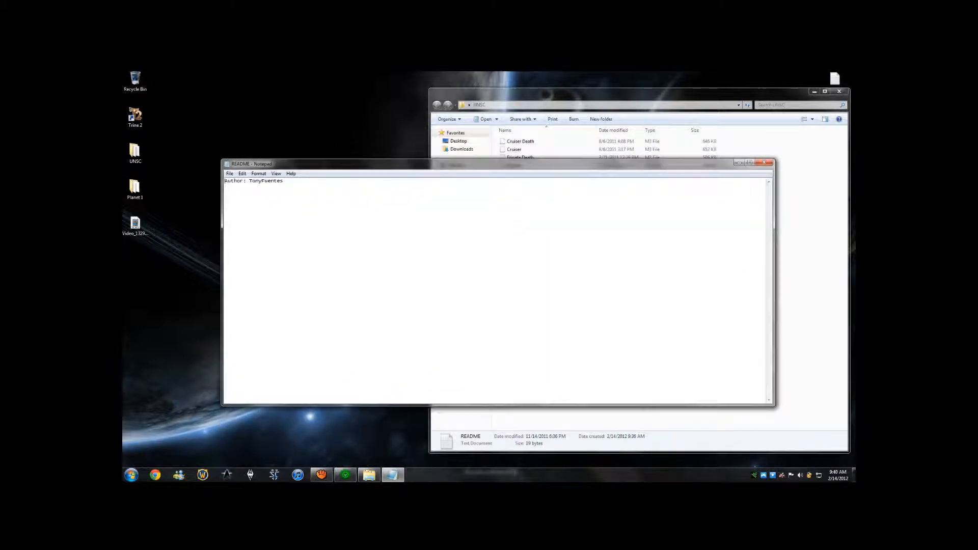
drag(246, 182, 283, 181)
click(286, 183)
click(764, 162)
Step: Open the Planet 1 folder to view its model and texture files, and close the UNSC folder window
double_click(135, 188)
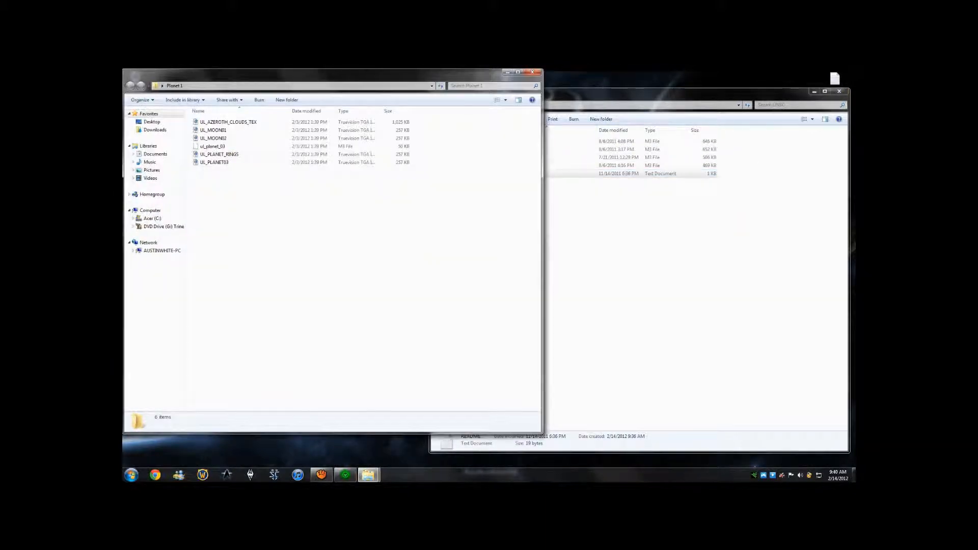
click(839, 91)
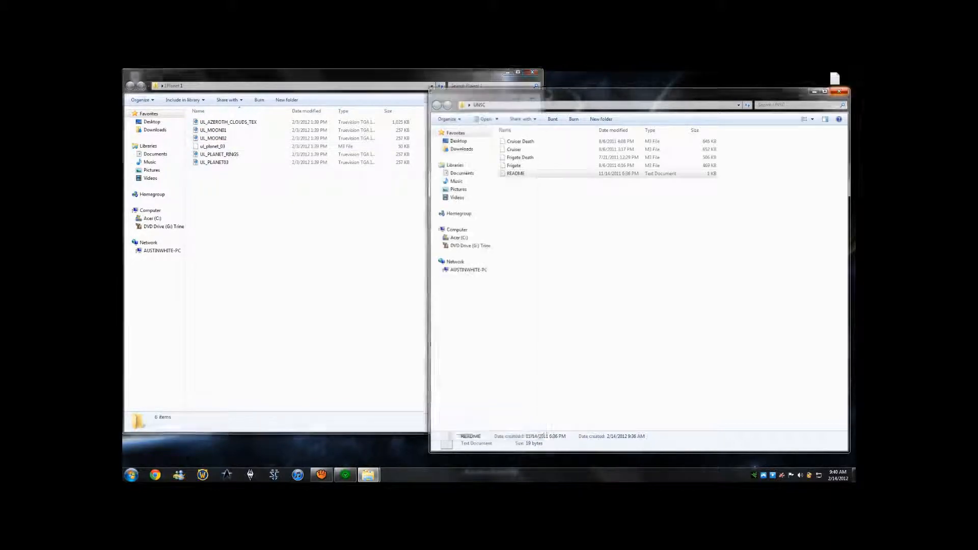
drag(331, 74, 498, 94)
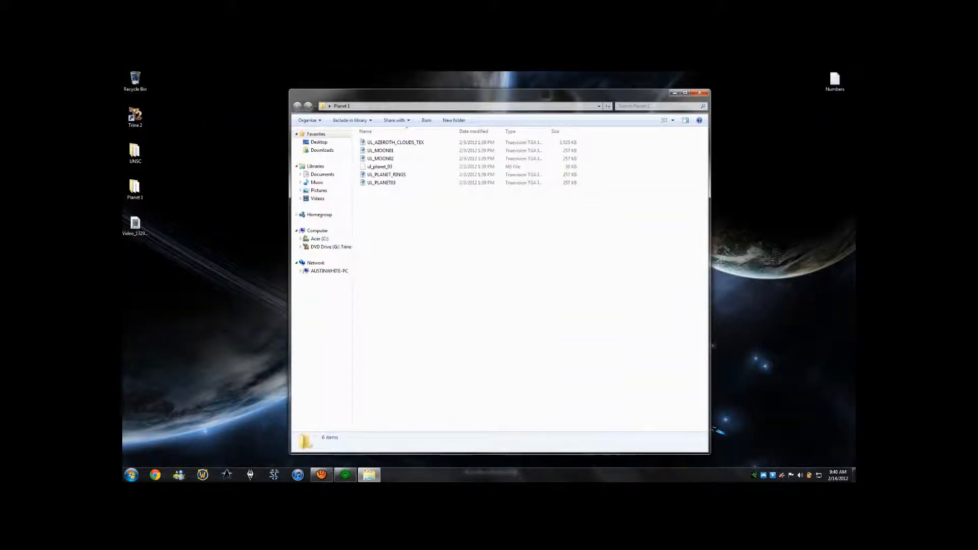
Step: Launch WoW Model Viewer and load the World of Warcraft data
click(131, 475)
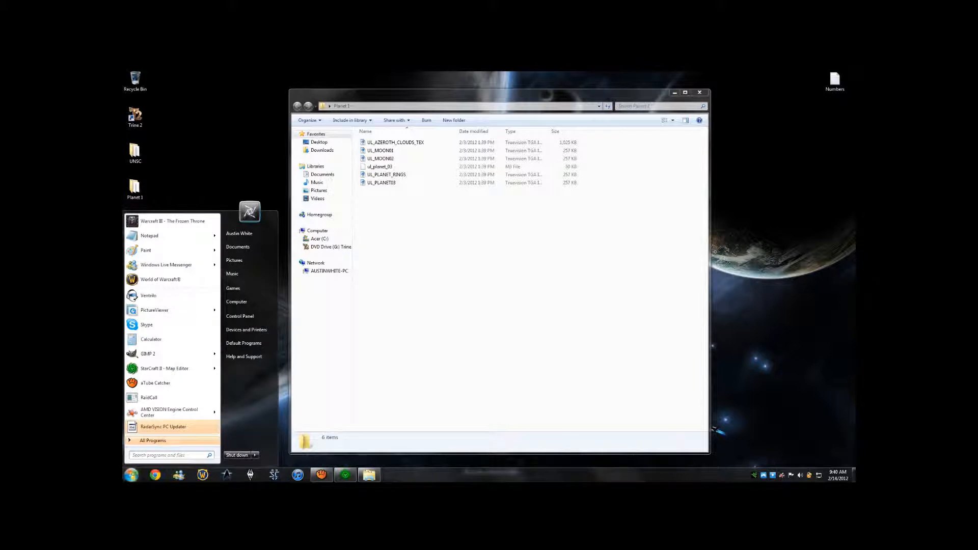
text(WoWModel)
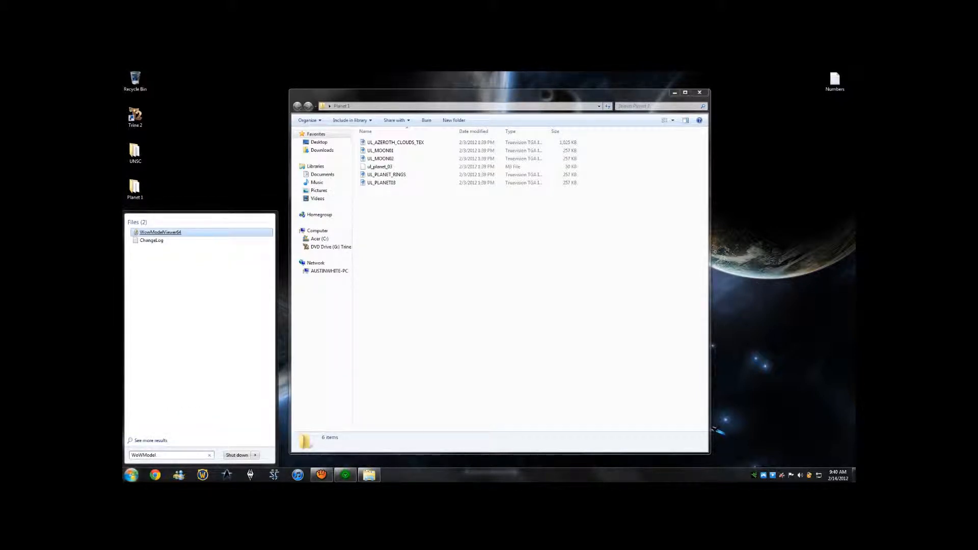
key(Return)
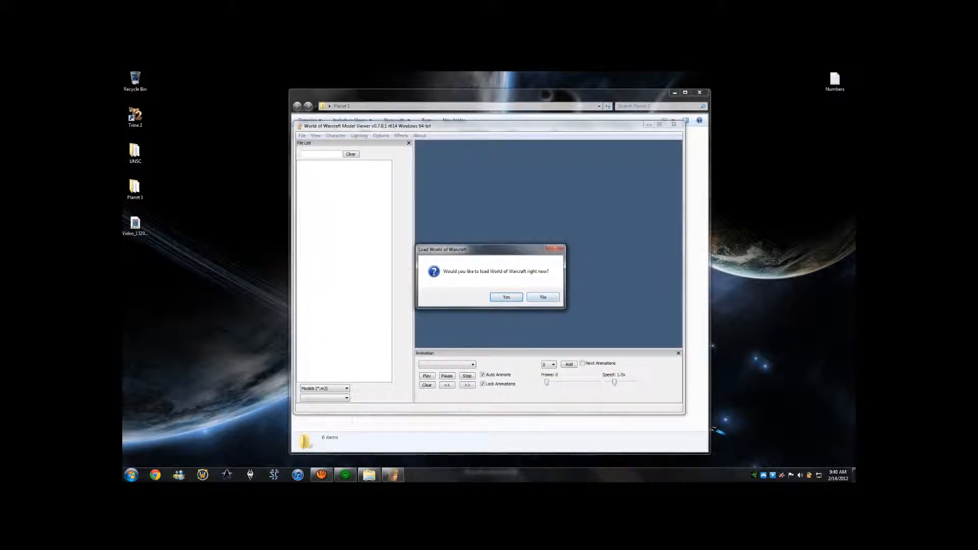
key(Return)
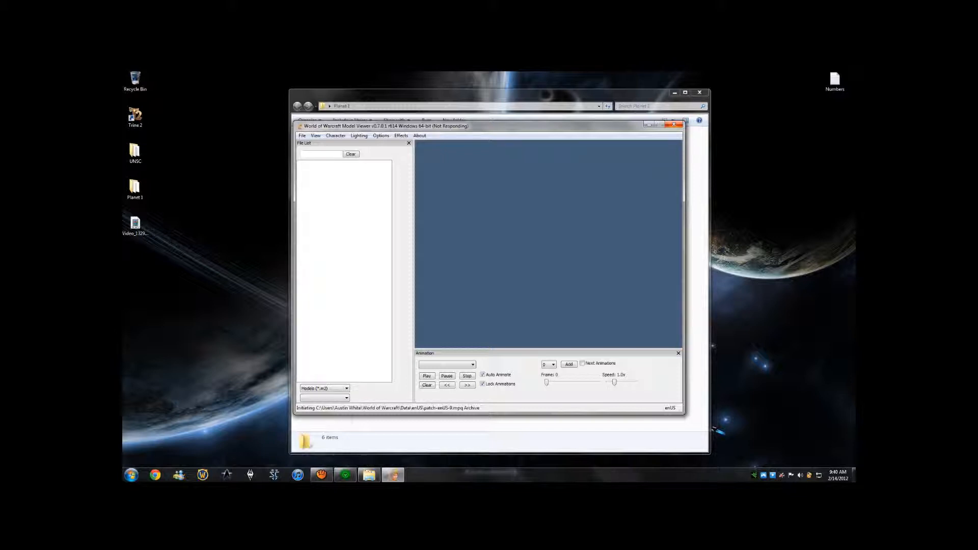
click(302, 135)
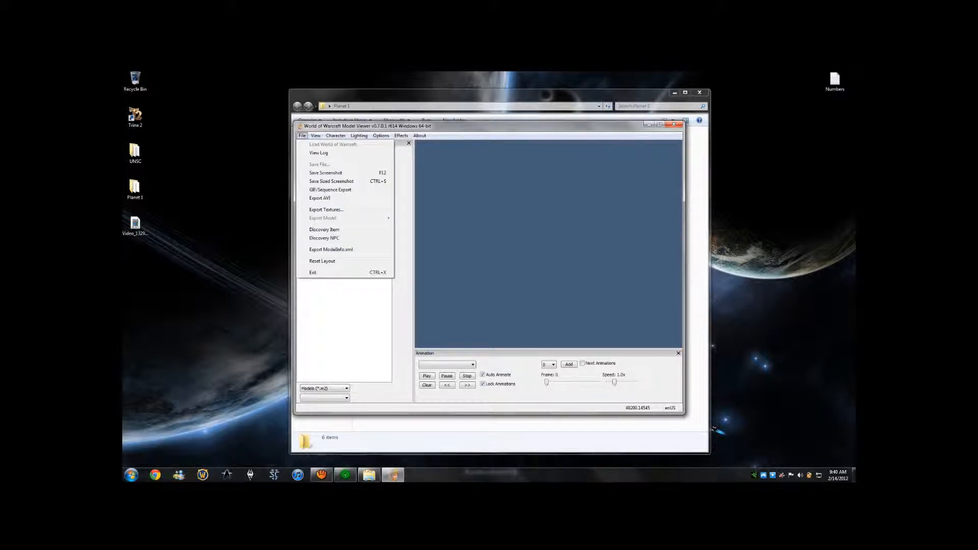
click(315, 164)
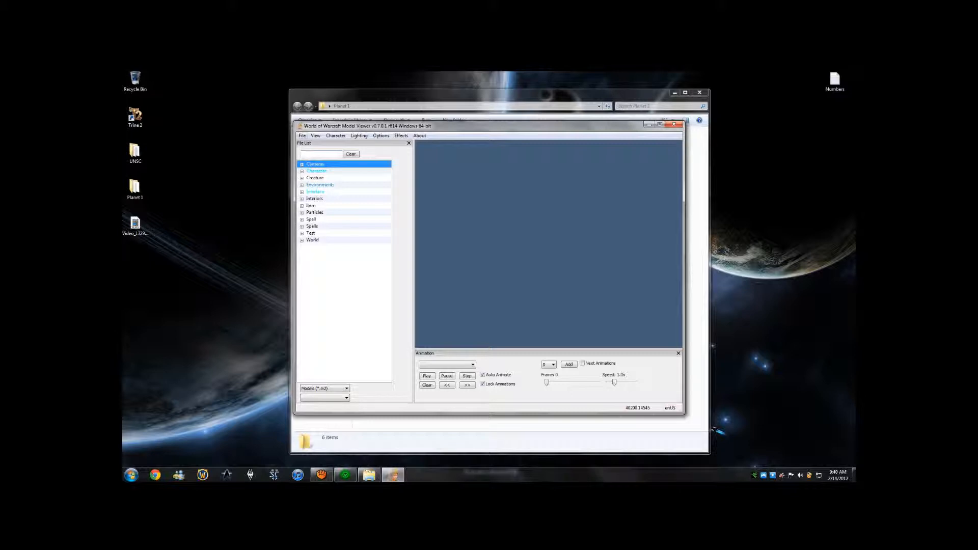
click(314, 178)
click(315, 164)
click(302, 164)
click(301, 164)
Step: Filter the model file list by "Planet"
click(321, 154)
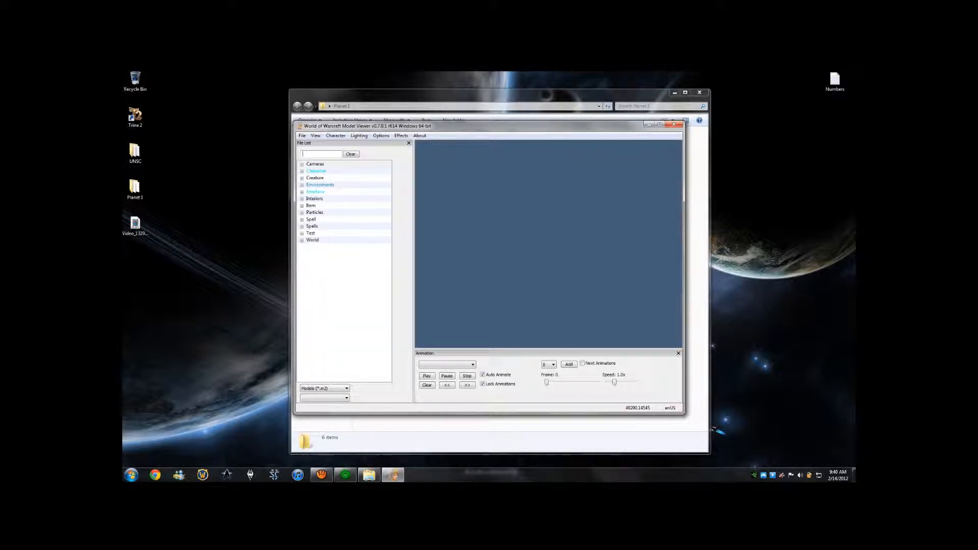
text(Planet)
key(Return)
Step: Preview the ul_planet models in the ulduar folder and check their available animations
click(351, 268)
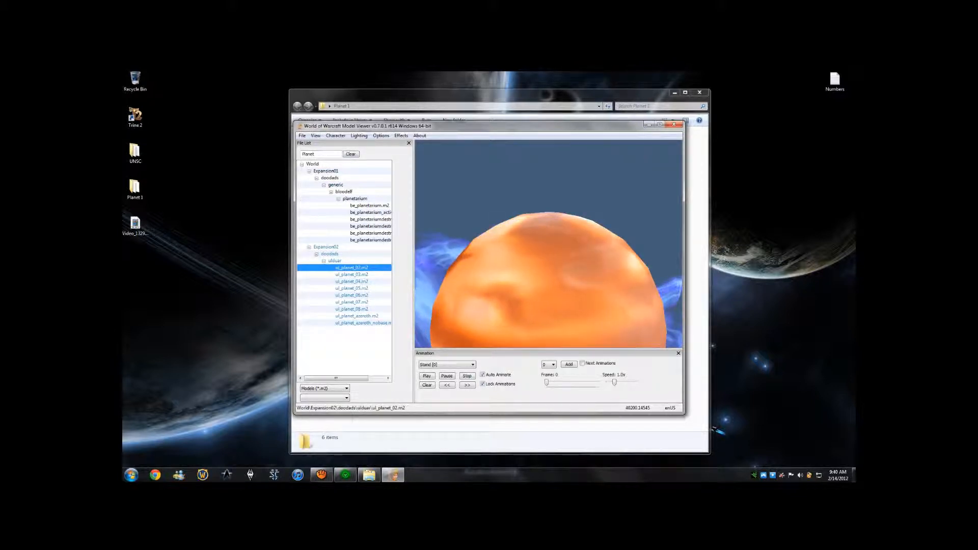
key(Down)
key(Down)
key(Down)
key(Down)
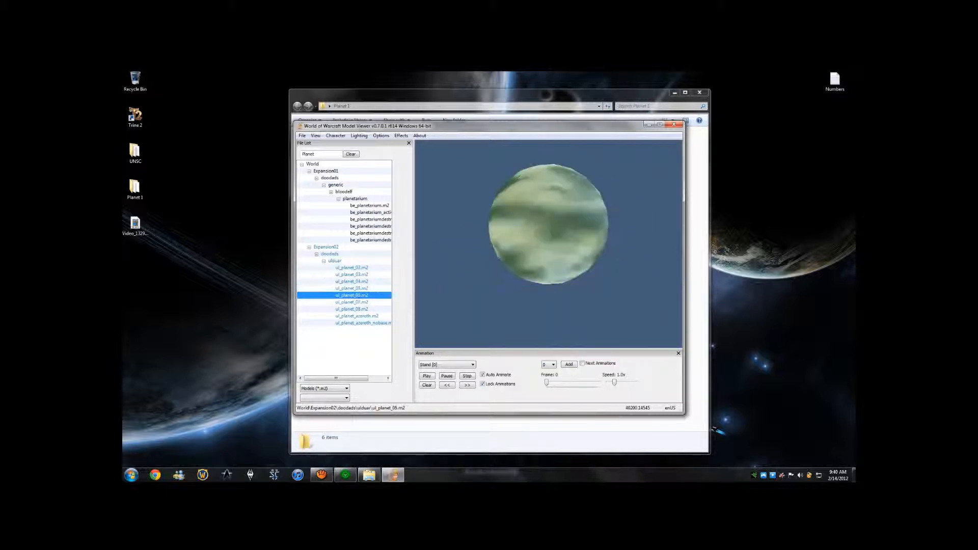
click(472, 365)
click(472, 365)
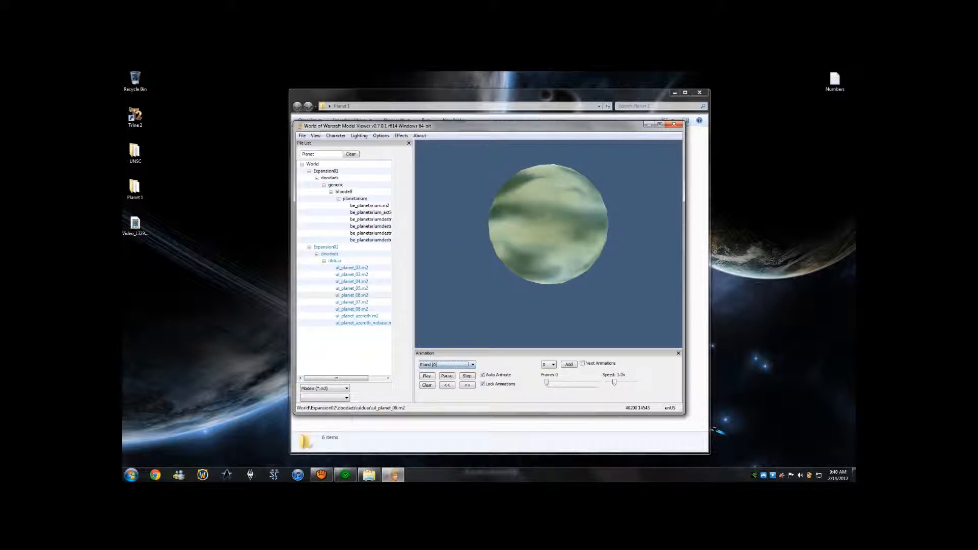
click(363, 322)
click(473, 365)
click(473, 364)
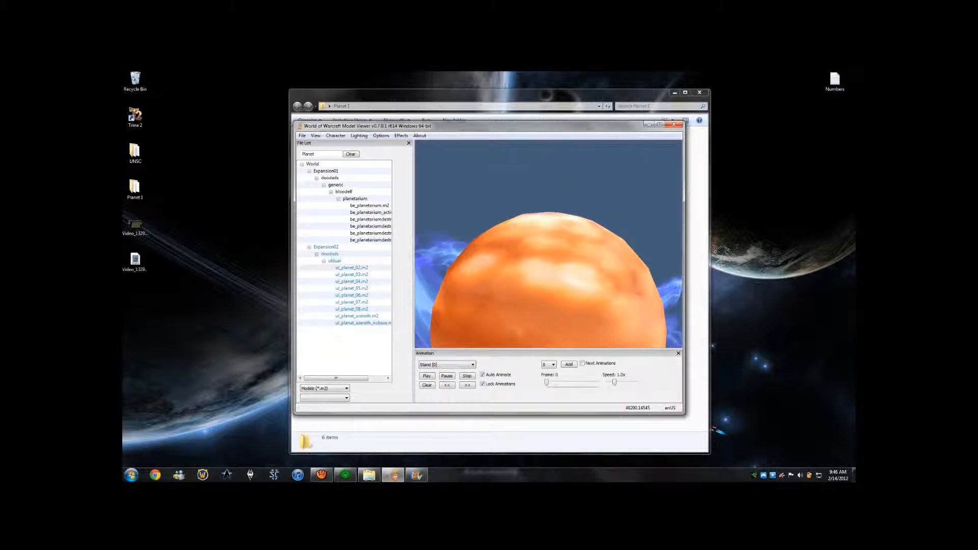
Step: Select the ul_planet_05 model and start exporting it in StarCraft II .m3 format
click(352, 268)
click(352, 295)
click(352, 288)
click(302, 136)
mouse_move(336, 218)
click(408, 274)
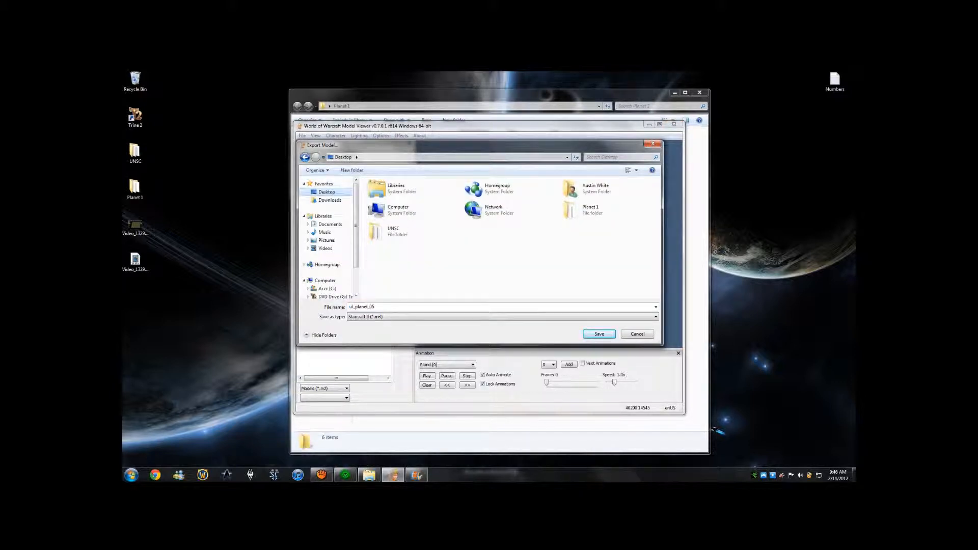
Step: Save the exported model to the Desktop under the file name ul_planet_05
click(375, 307)
double_click(375, 307)
click(375, 307)
double_click(374, 307)
click(375, 307)
double_click(375, 307)
click(375, 307)
double_click(375, 307)
click(375, 307)
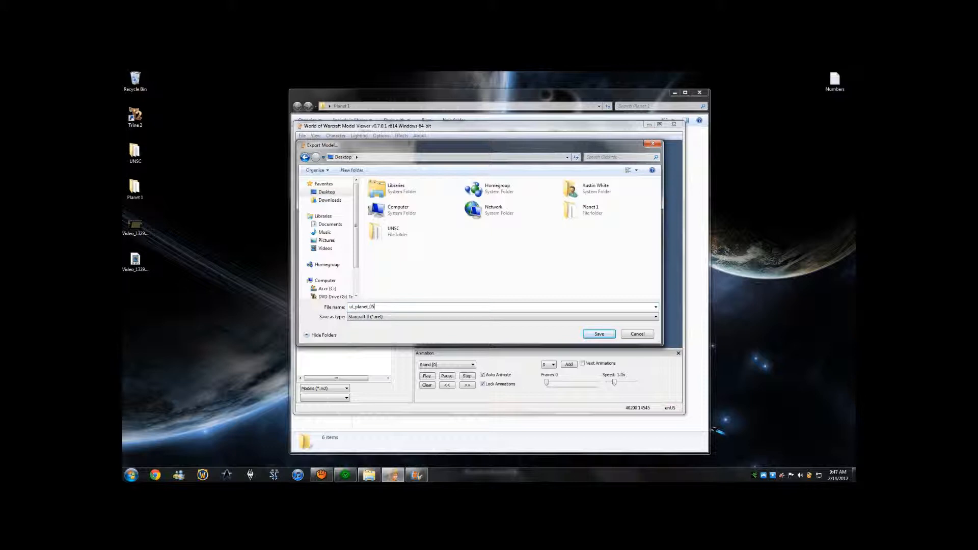
key(BackSpace)
key(BackSpace)
text(05)
key(Return)
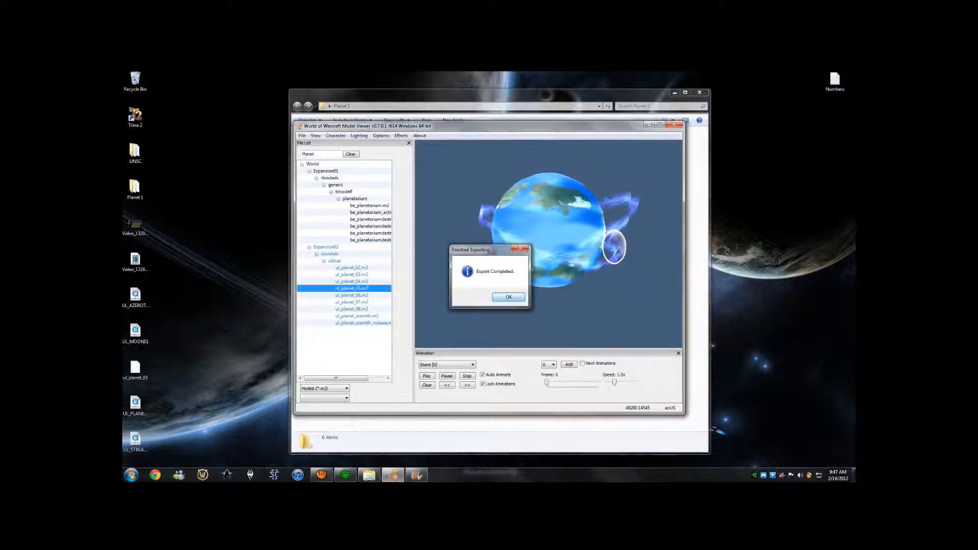
key(Return)
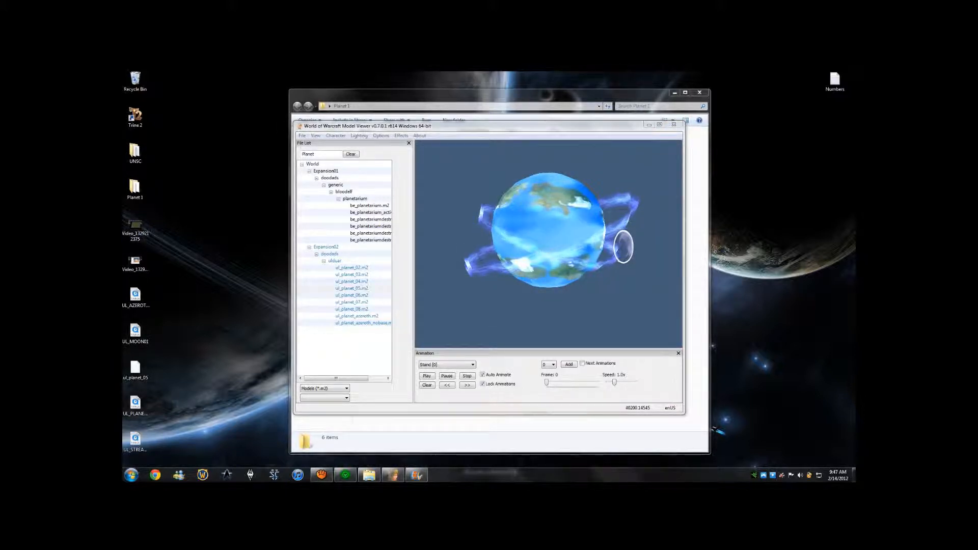
Step: Move the ul_planet_05 model file on the desktop apart from the exported texture files
drag(169, 290, 123, 449)
click(186, 289)
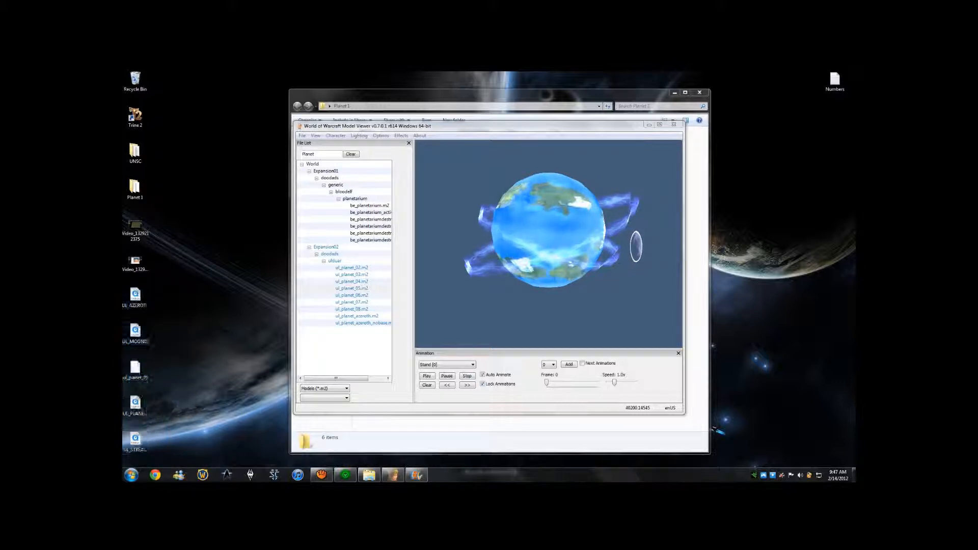
drag(135, 368, 193, 368)
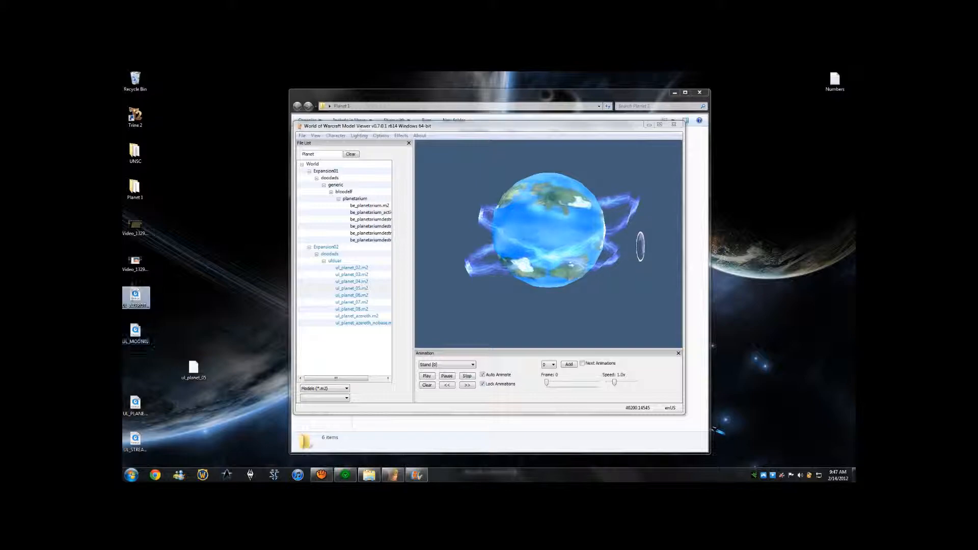
Step: Switch to the StarCraft II Editor and open the Import module for the untitled map
click(345, 475)
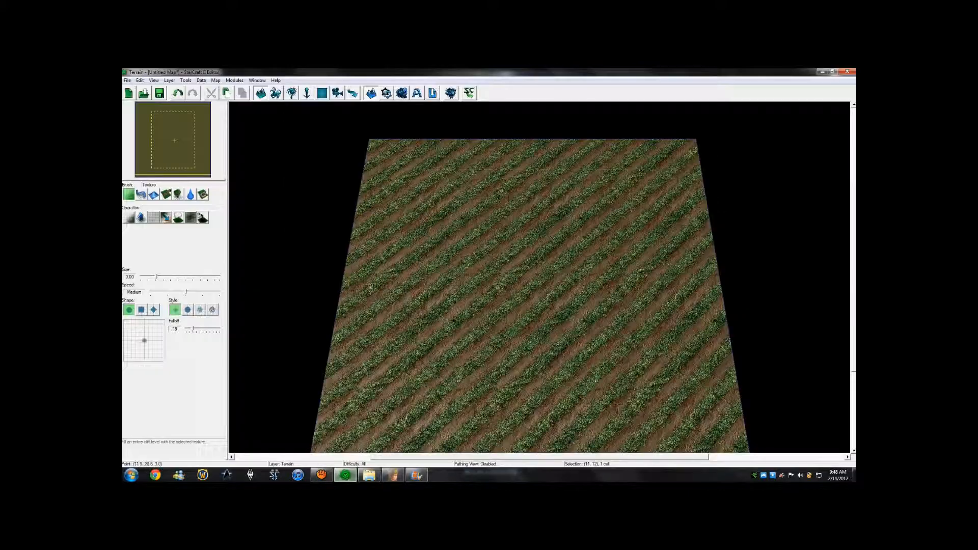
scroll(527, 269, up, 5)
scroll(527, 269, down, 7)
scroll(528, 268, up, 3)
scroll(527, 268, down, 3)
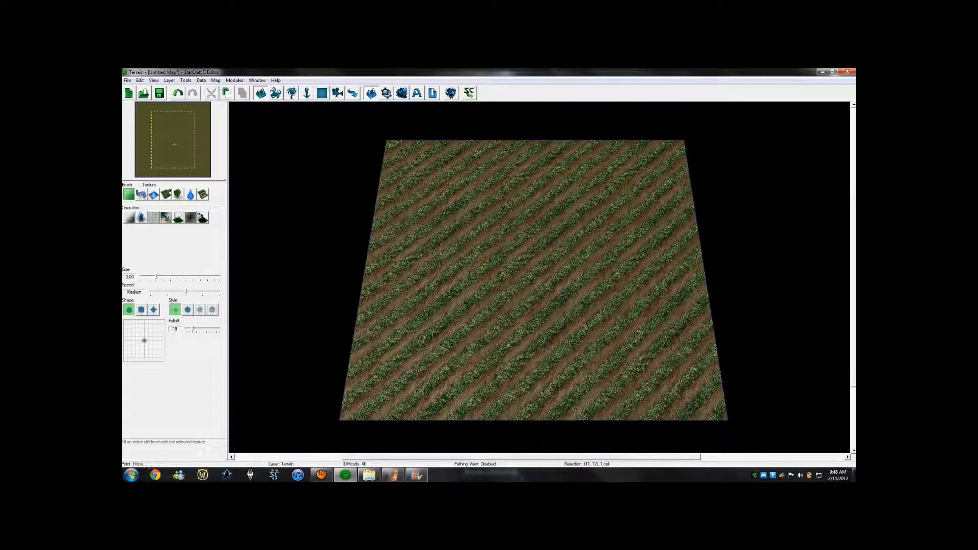
click(432, 92)
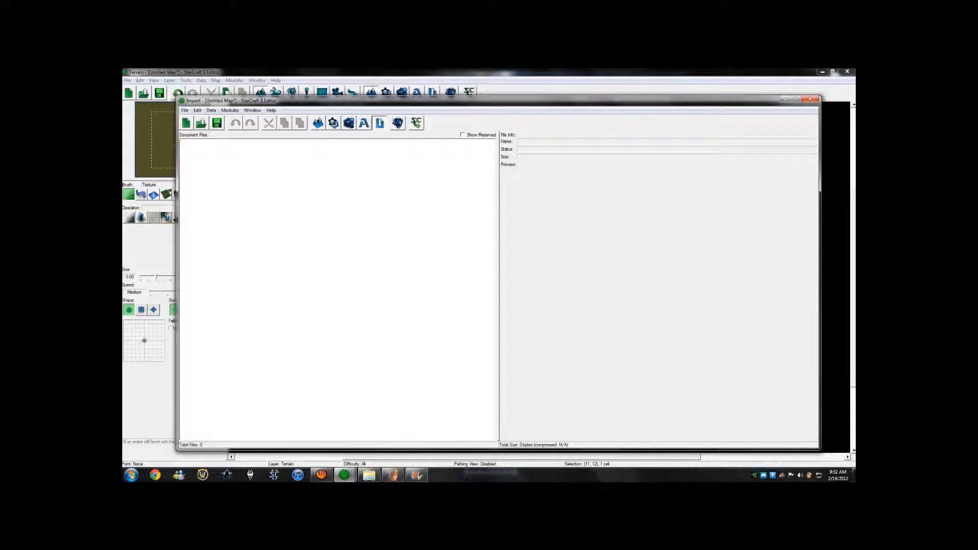
right_click(336, 226)
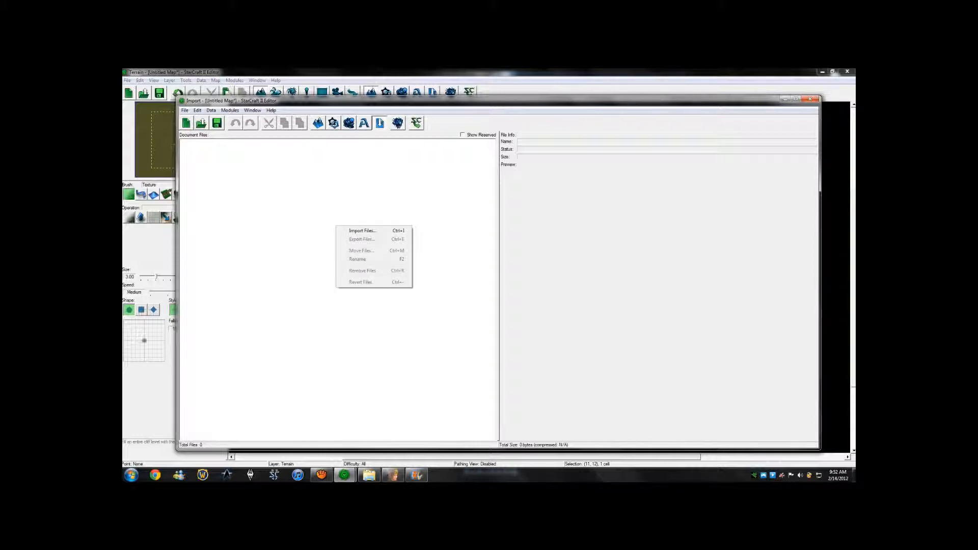
click(362, 230)
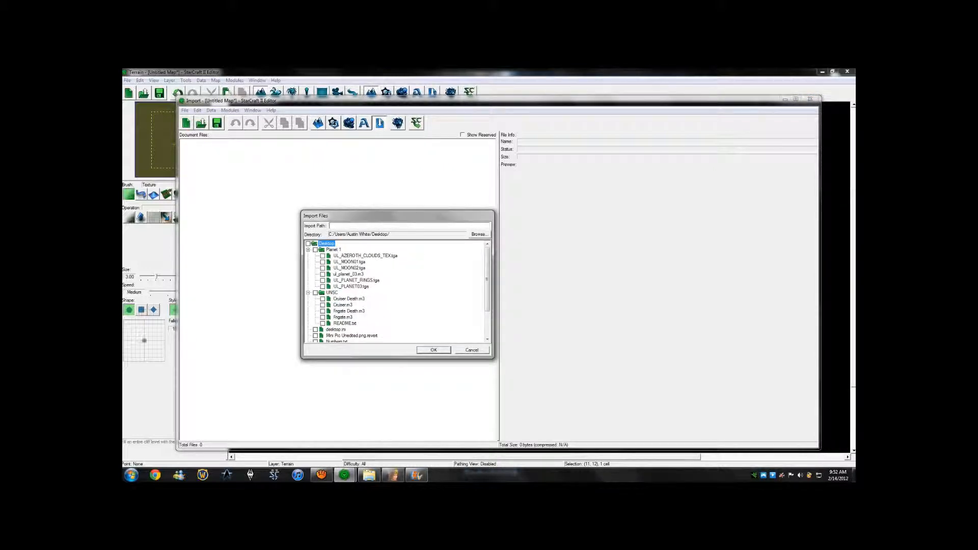
click(472, 350)
Step: Bring up the list of desktop files for import and deselect all of them
right_click(373, 304)
click(405, 311)
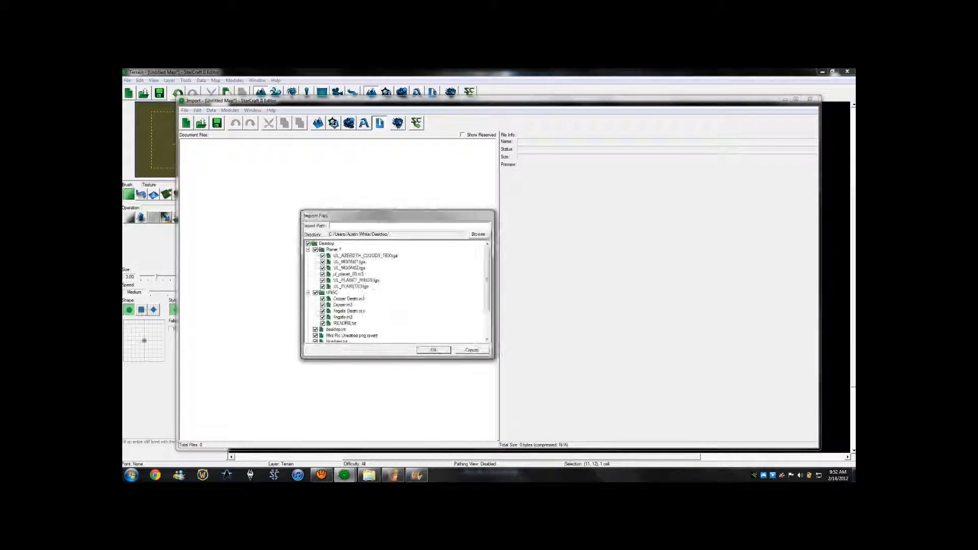
click(308, 249)
click(309, 250)
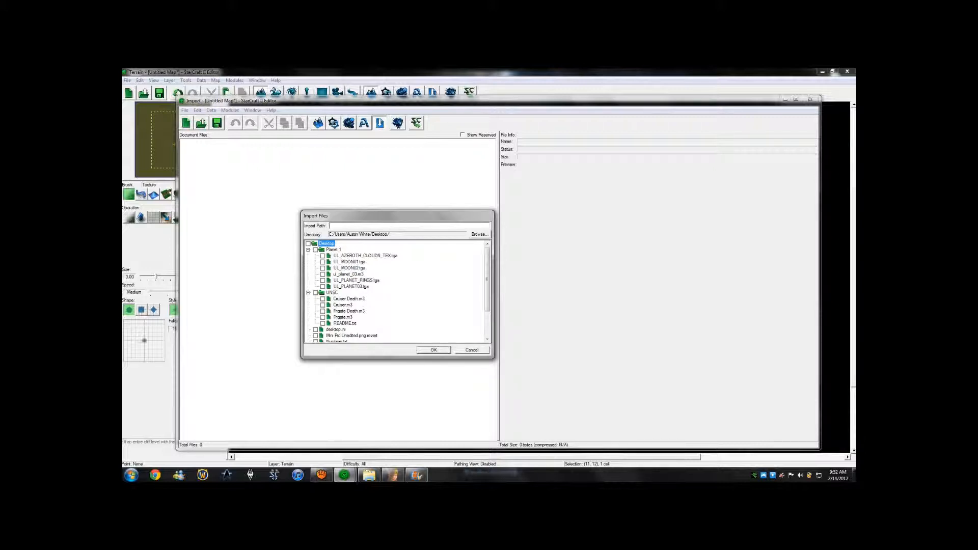
Step: Import Cruiser Death.m3, Cruiser.m3, Frigate Death.m3 and Frigate.m3 from the UNSC folder, leaving out README.txt
click(332, 293)
key(Down)
key(Down)
key(Down)
key(Down)
key(Down)
key(Up)
key(Up)
key(Up)
key(Up)
key(Down)
key(Down)
key(Up)
key(Up)
key(Down)
key(Down)
key(Up)
key(Up)
key(space)
key(Return)
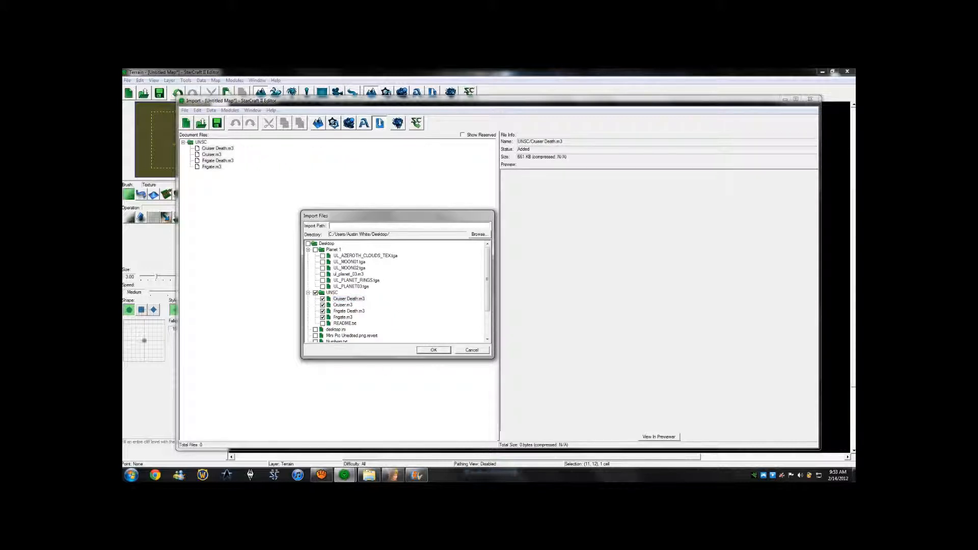
Step: Preview the imported frigate, cruiser and cruiser death models
click(212, 166)
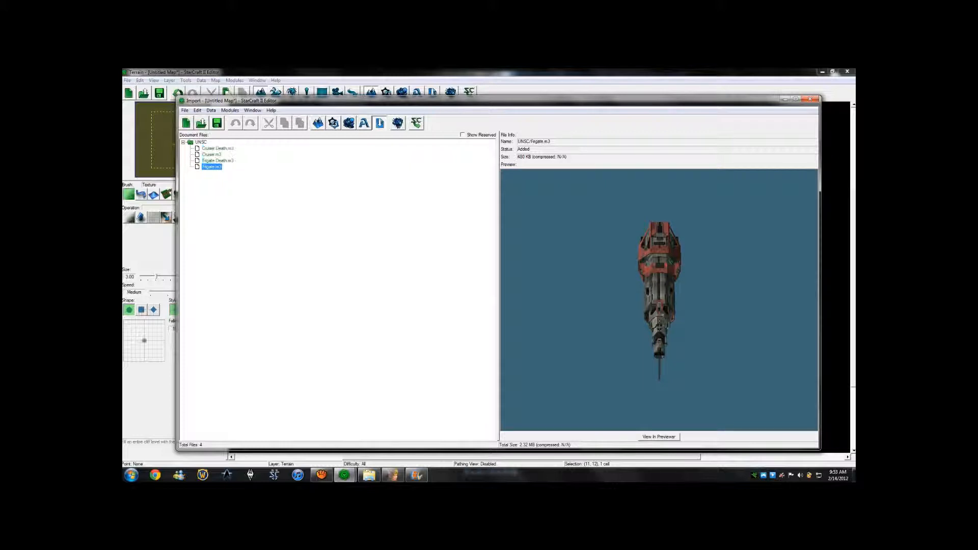
click(211, 155)
click(218, 148)
click(211, 166)
click(217, 148)
click(212, 155)
click(211, 167)
click(218, 148)
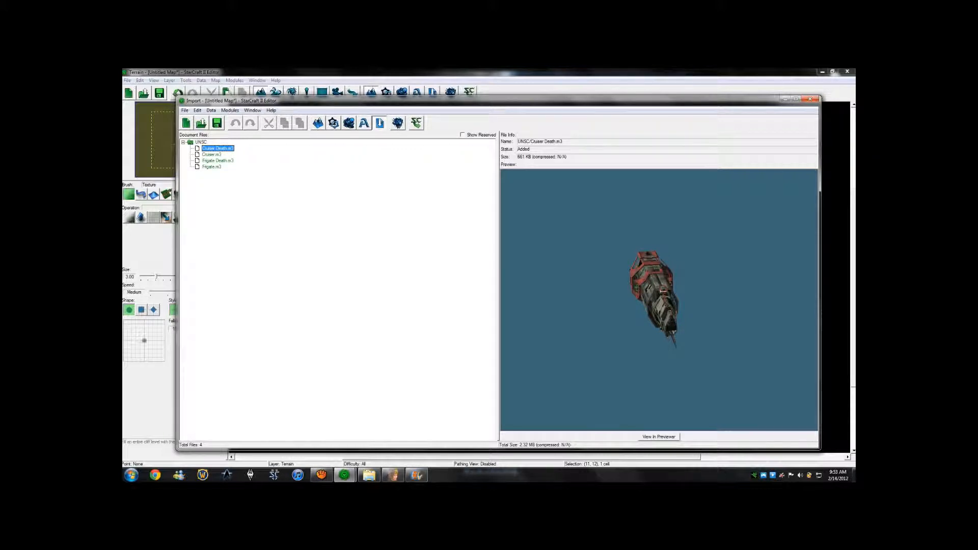
Step: Move all four imported model files out of the UNSC folder to the existing root path
shift+click(205, 166)
right_click(205, 167)
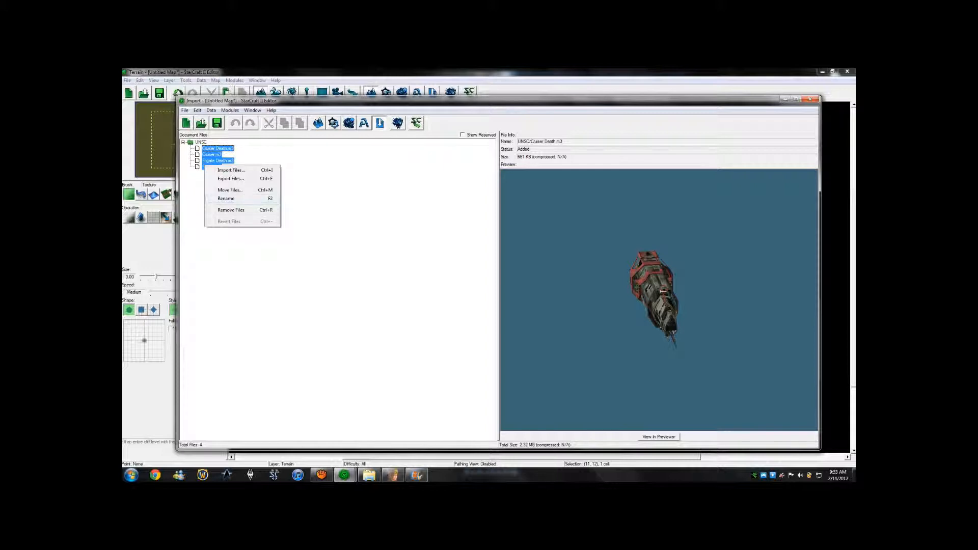
click(229, 189)
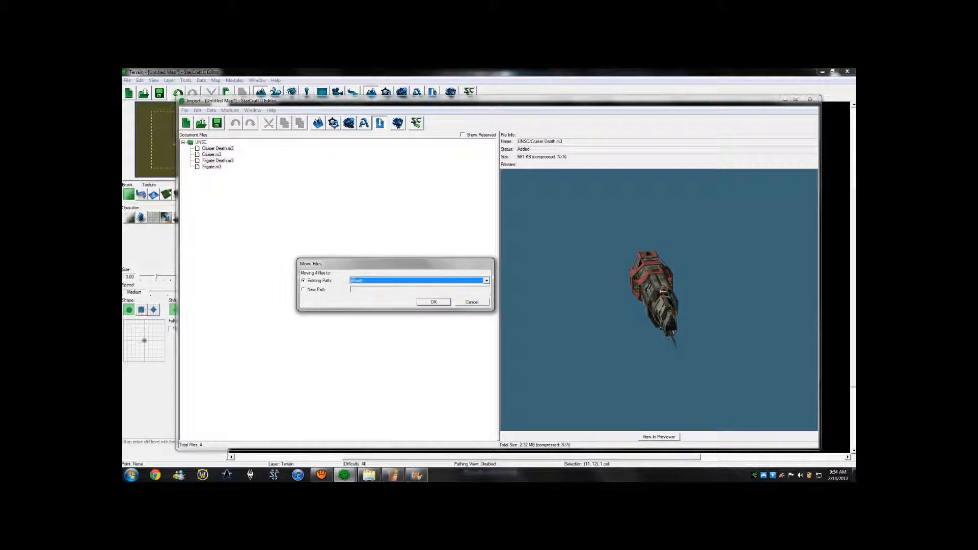
key(Return)
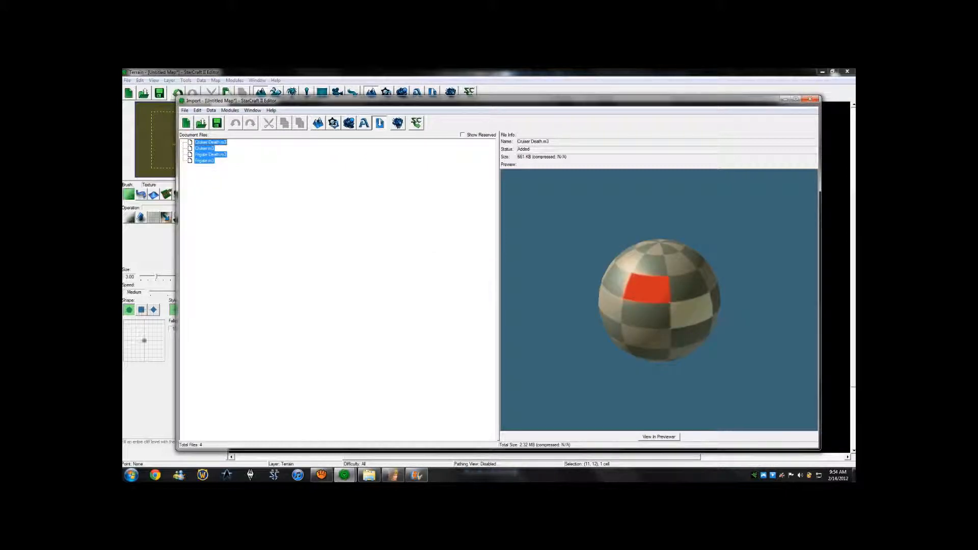
Step: Preview the four ship models at the root path one after another
click(204, 161)
key(Up)
key(Up)
key(Up)
key(Down)
key(Down)
key(Down)
key(Up)
key(Up)
key(Up)
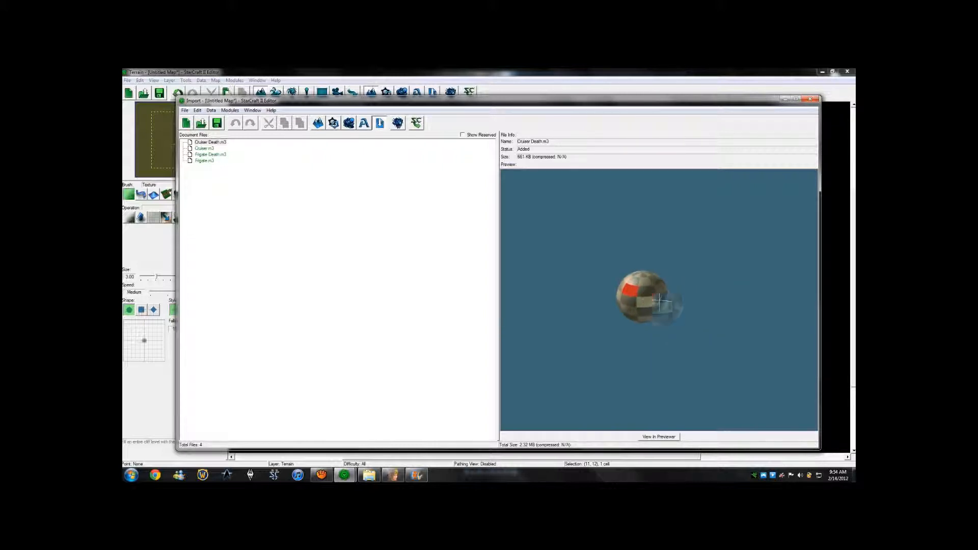
click(204, 148)
click(210, 142)
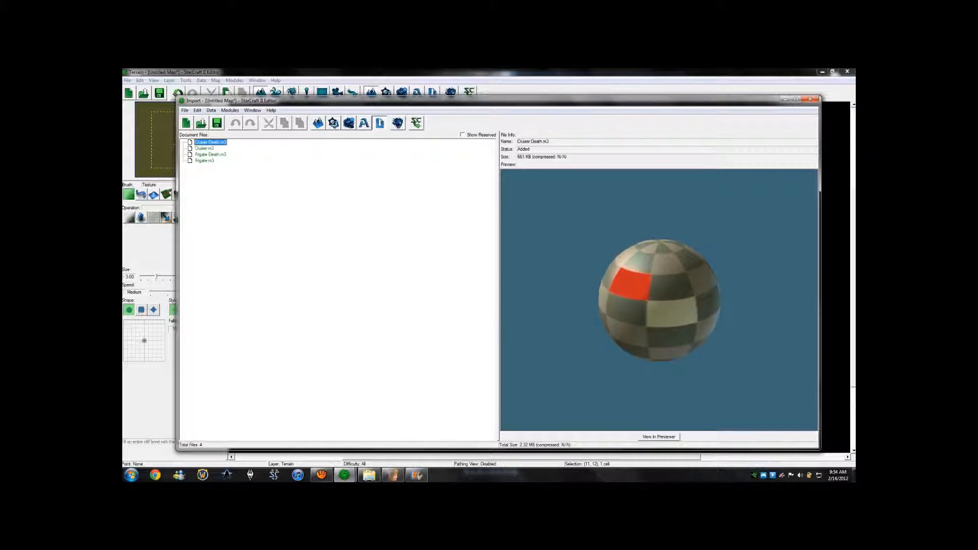
key(Down)
key(Down)
key(Down)
key(Up)
key(Up)
key(Up)
key(Down)
key(Up)
Step: Save the map to the desktop as Test and preview the four ship models again
key(ctrl+s)
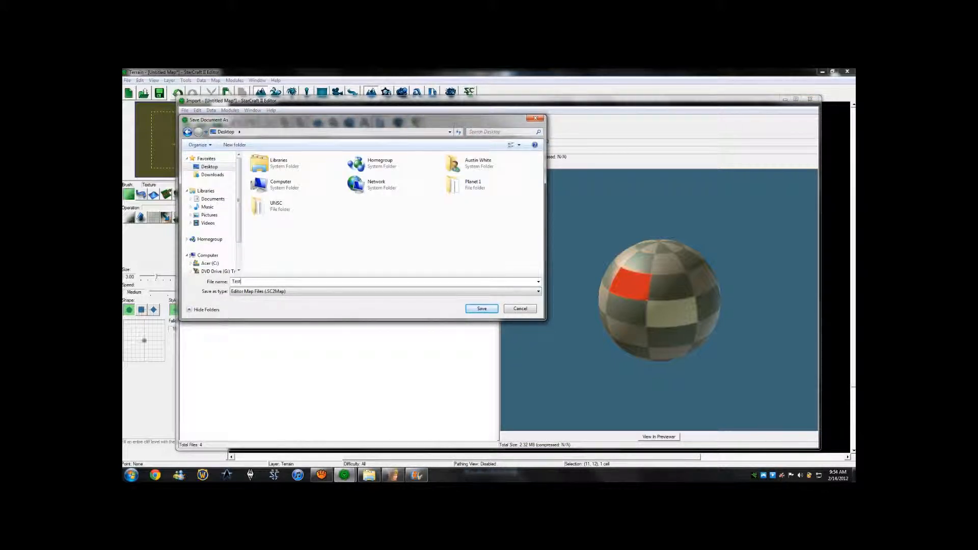
key(Escape)
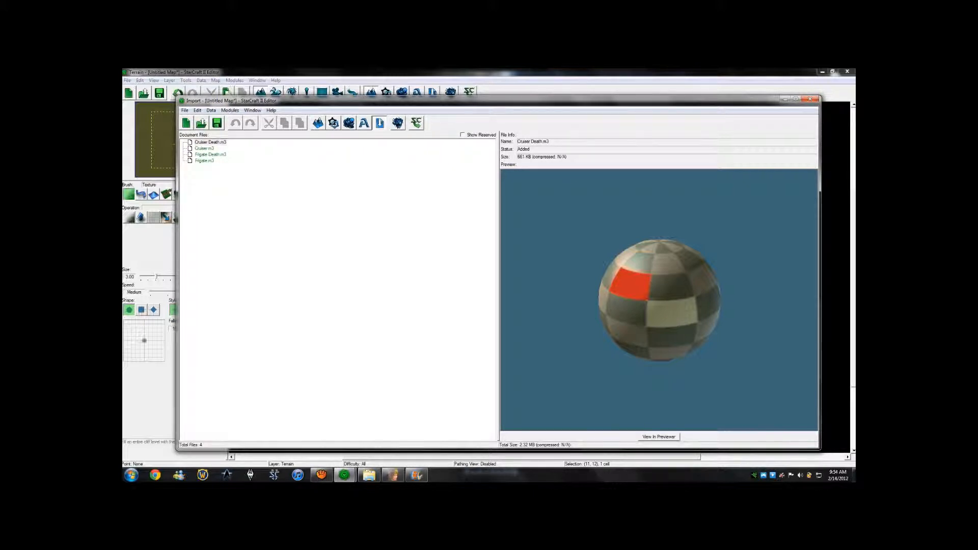
key(Down)
key(Down)
key(Down)
key(Up)
key(Up)
key(Up)
key(Down)
key(Down)
key(Down)
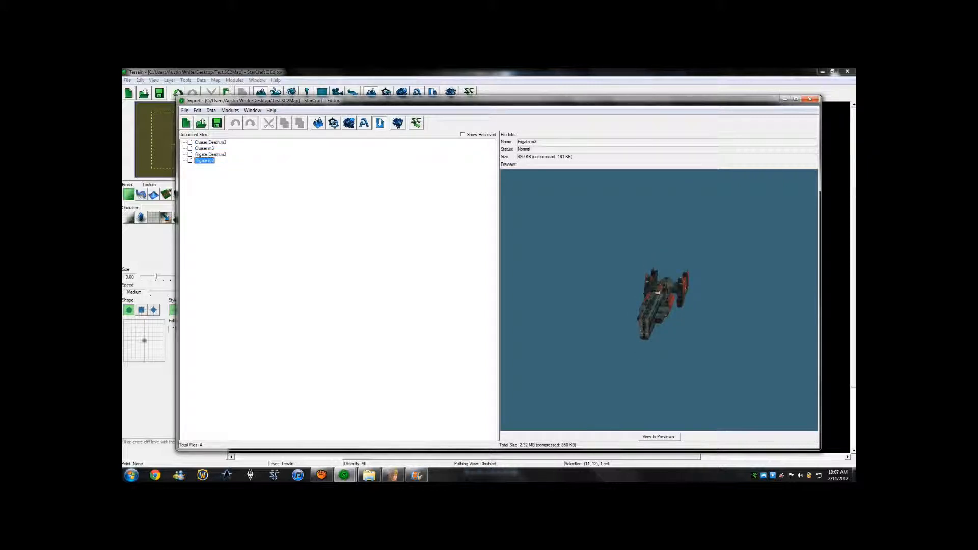
Step: Bring up the list of desktop files for import, deselect everything and expand the Planet 1 folder
right_click(282, 276)
click(305, 280)
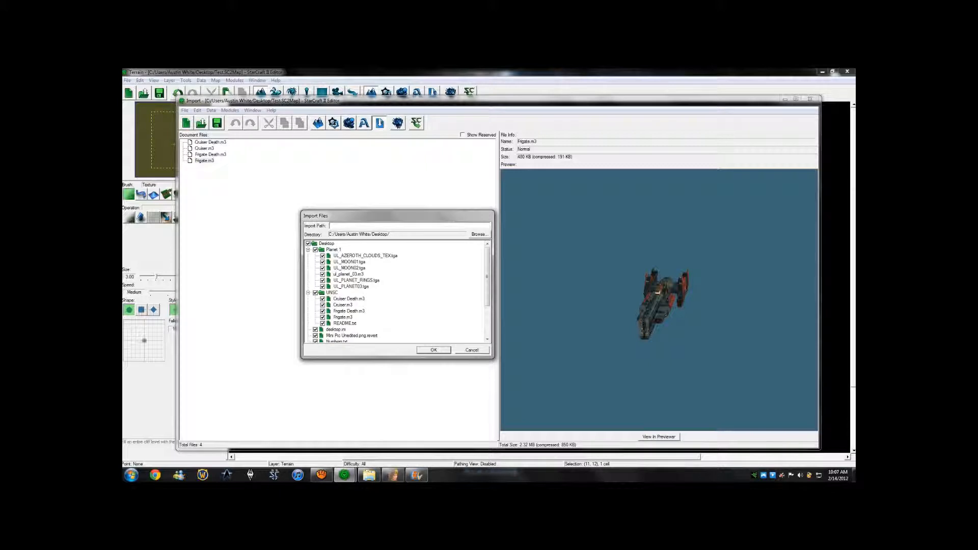
click(308, 249)
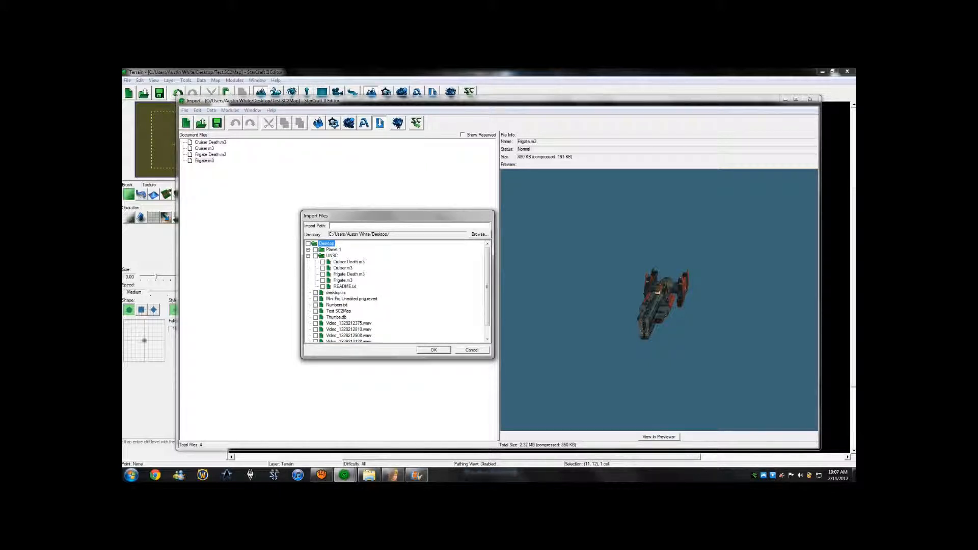
click(308, 250)
Step: Look through the texture and model files in the Planet 1 folder
click(365, 256)
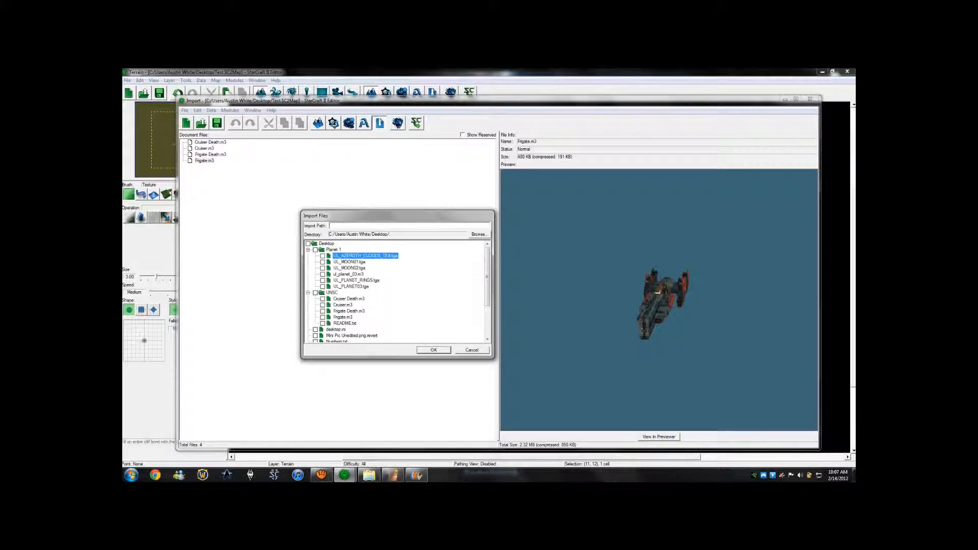
click(351, 286)
click(356, 280)
click(348, 274)
click(349, 268)
click(349, 261)
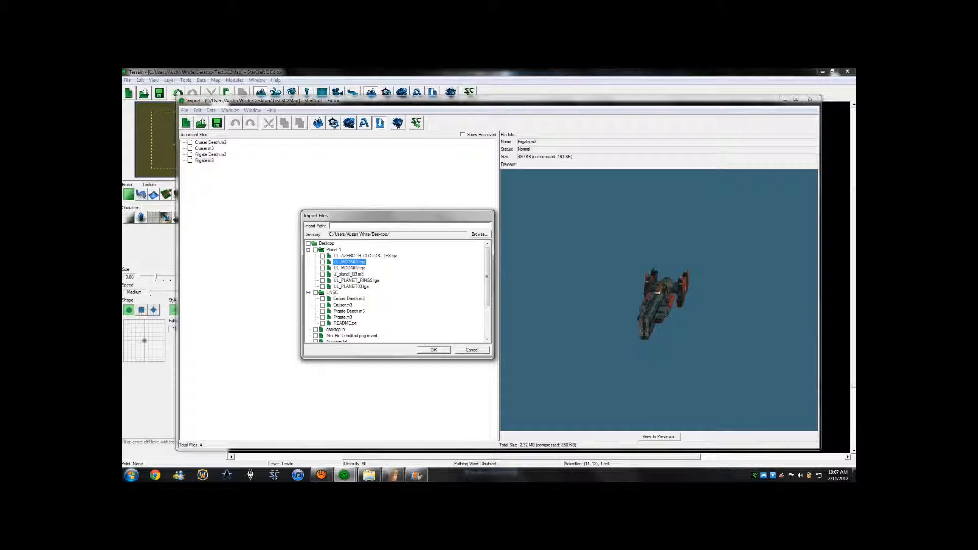
click(365, 256)
click(350, 262)
click(349, 268)
click(349, 274)
click(356, 280)
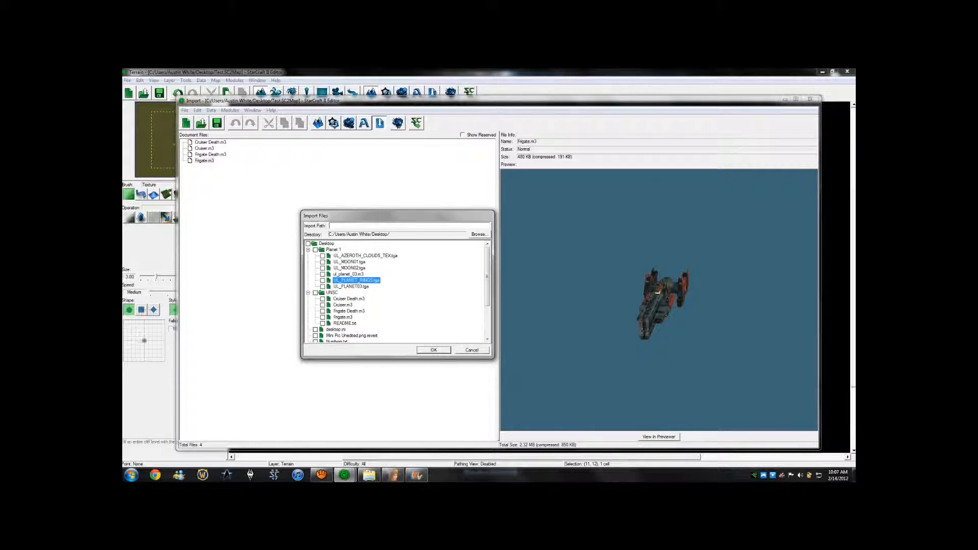
Step: Mark all files of the Planet 1 folder for import, leaving out ul_planet_03.m3
click(315, 249)
click(349, 274)
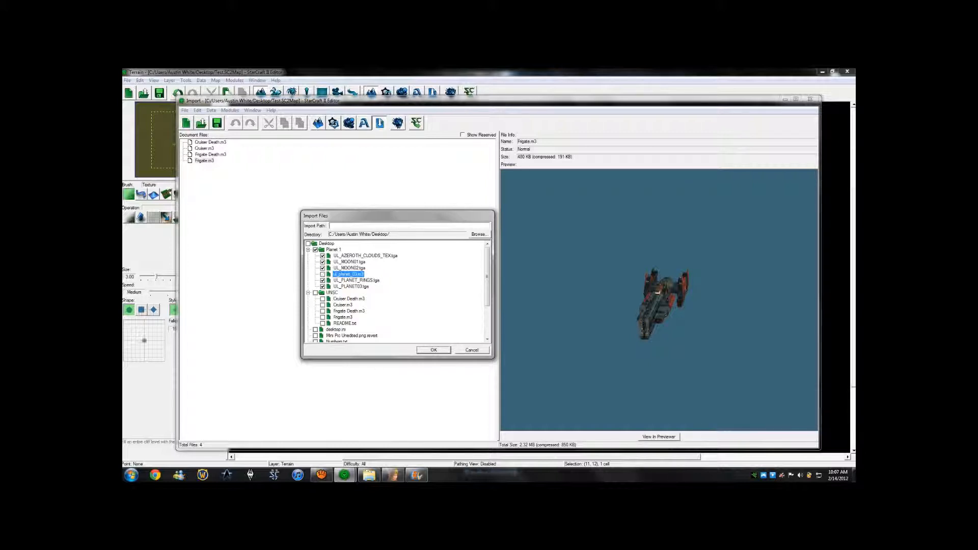
Step: Review the marked planet textures and compare them with the planet model shown in WoW Model Viewer
click(350, 268)
click(349, 262)
click(348, 274)
click(356, 281)
click(351, 287)
click(356, 280)
click(348, 274)
click(349, 268)
click(348, 274)
click(356, 280)
click(351, 286)
click(356, 280)
click(349, 268)
click(350, 262)
click(365, 256)
click(348, 274)
click(393, 475)
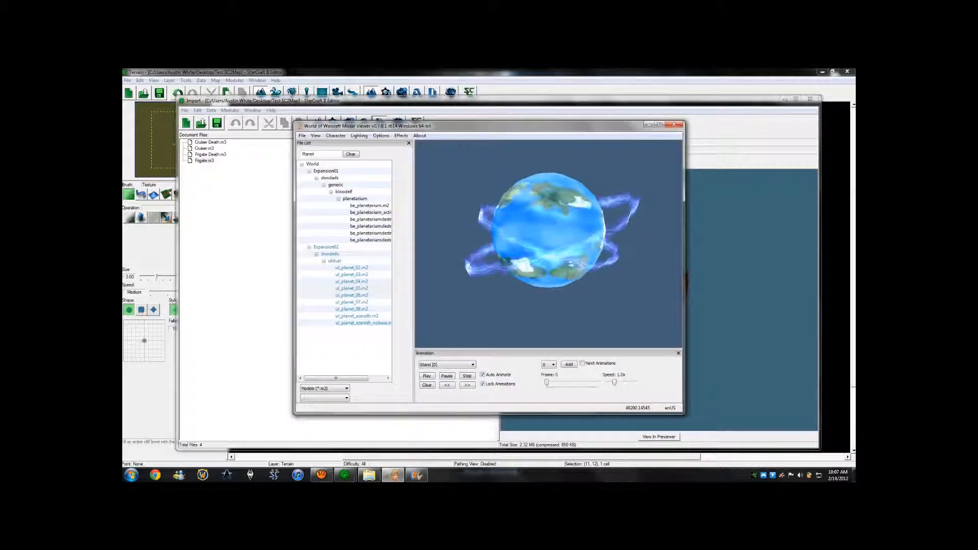
click(648, 125)
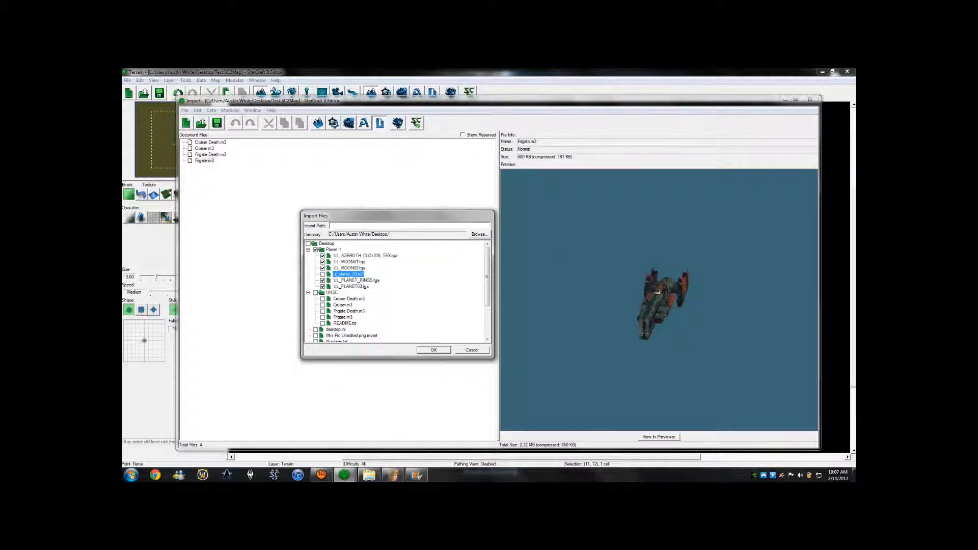
Step: Import the five marked Planet 1 texture files and preview each of them
key(Return)
click(225, 167)
click(219, 172)
key(Up)
key(Up)
key(Up)
key(Up)
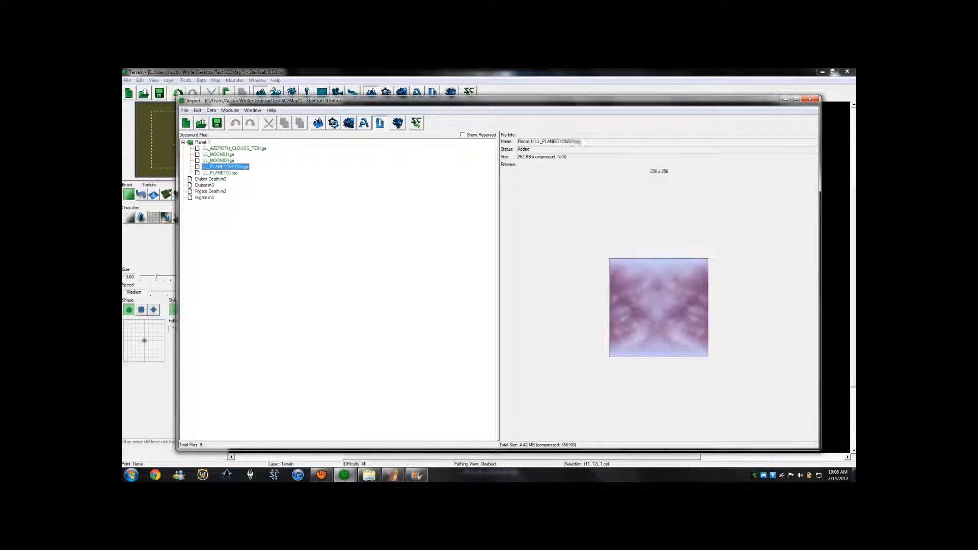
key(Down)
key(Down)
key(Down)
key(Up)
key(Up)
key(Up)
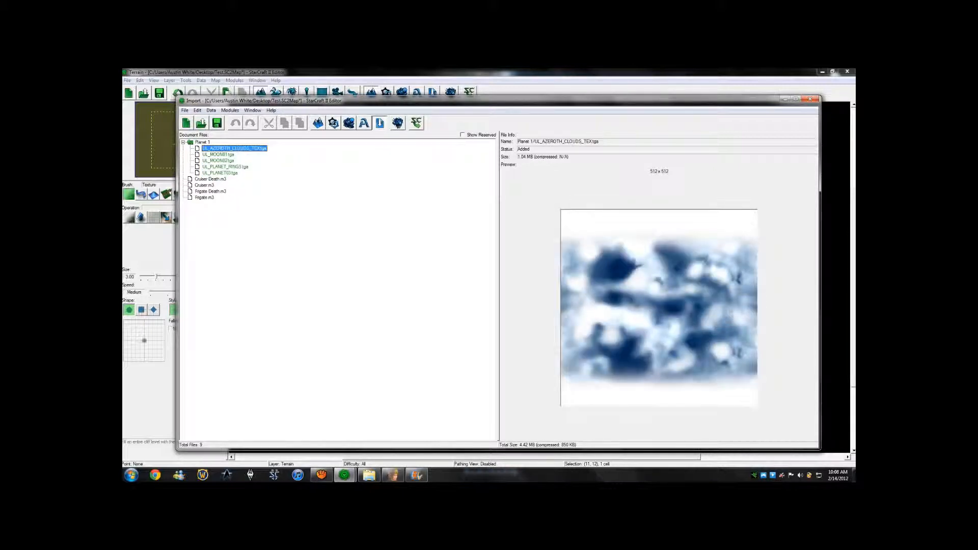
Step: Move all five imported TGA textures out of the Planet 1 folder to the root path and dismiss the editor messages
shift+click(219, 172)
right_click(224, 171)
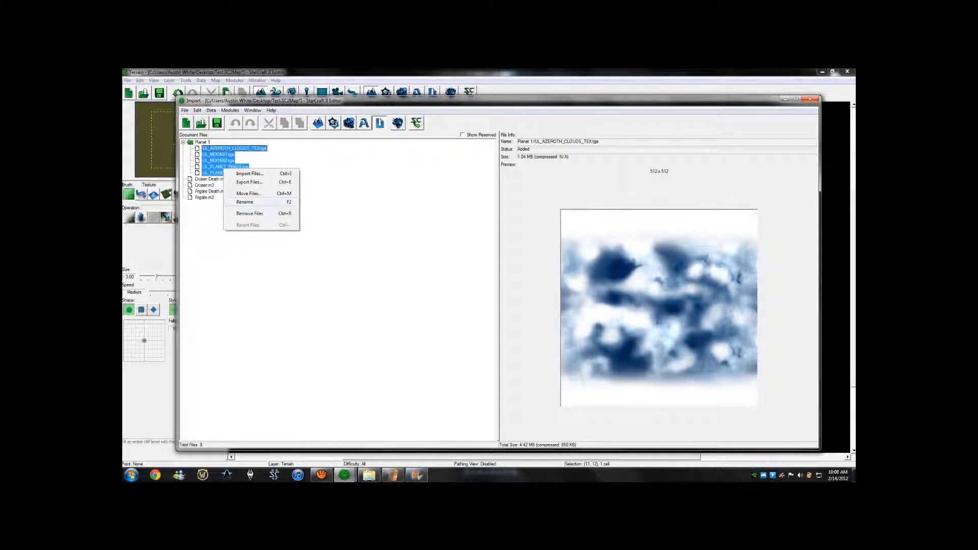
click(248, 194)
key(Return)
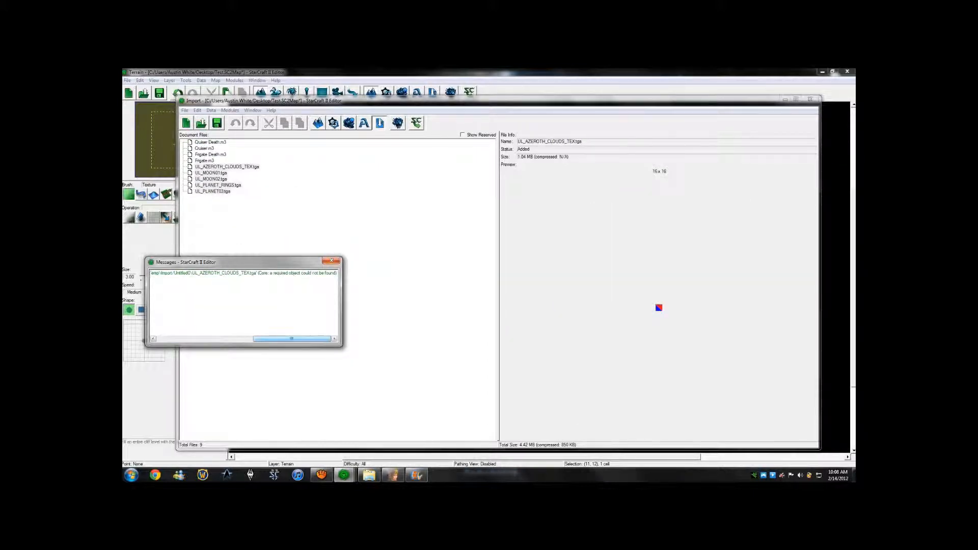
click(331, 260)
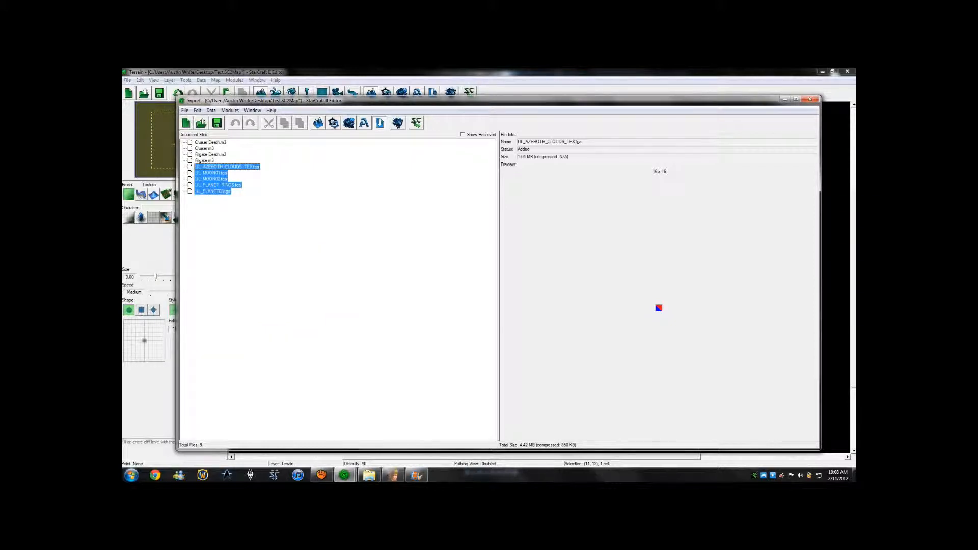
Step: Check the preview of UL_PLANET_RINGS.tga, save the map and preview the moved planet textures
click(218, 185)
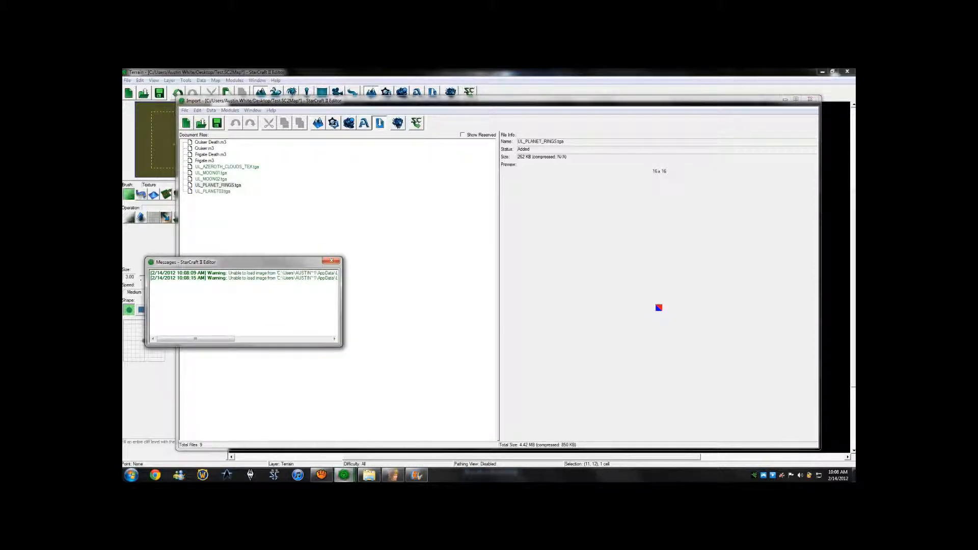
click(331, 260)
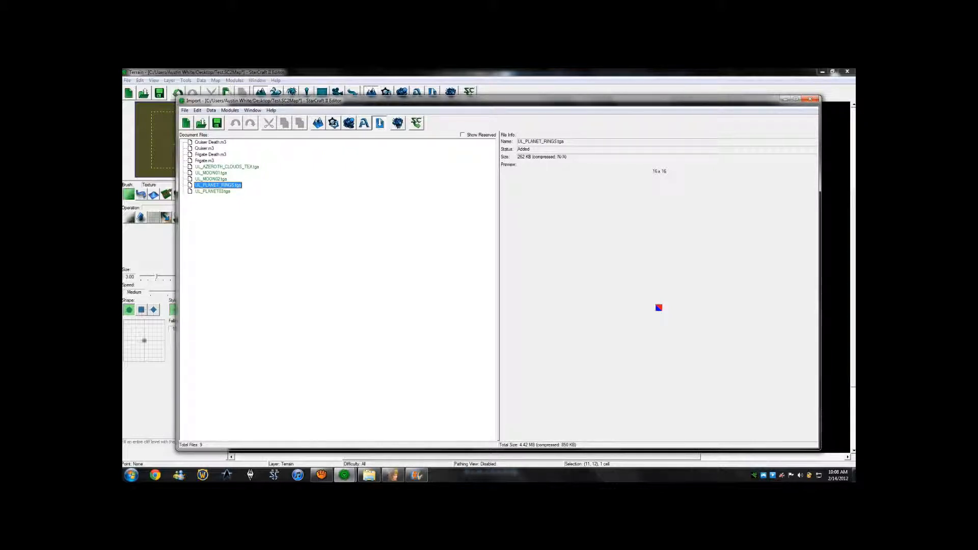
key(ctrl+s)
key(Down)
key(Up)
key(Up)
key(Up)
key(Up)
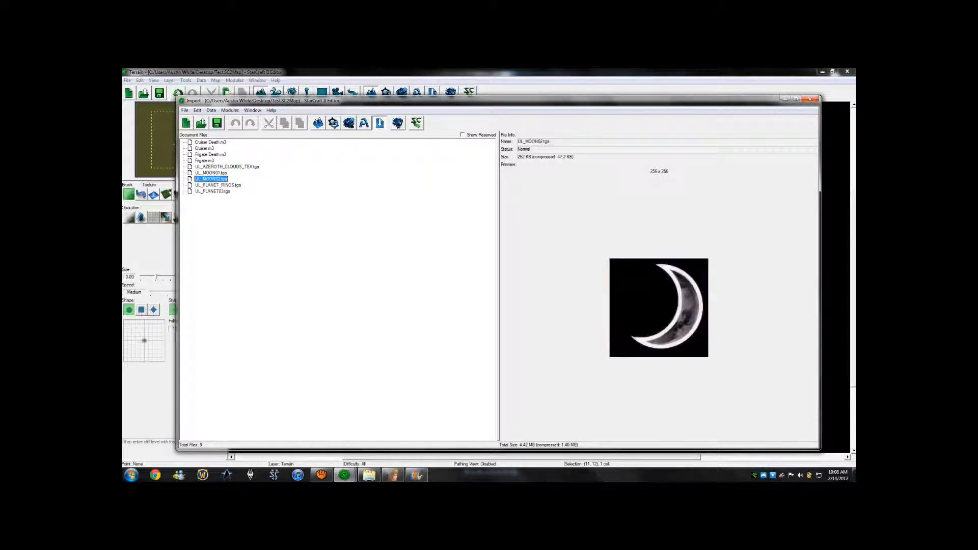
key(Down)
Step: Import ul_planet_03.m3 from the Planet 1 folder and select it in the document files
right_click(267, 261)
click(288, 265)
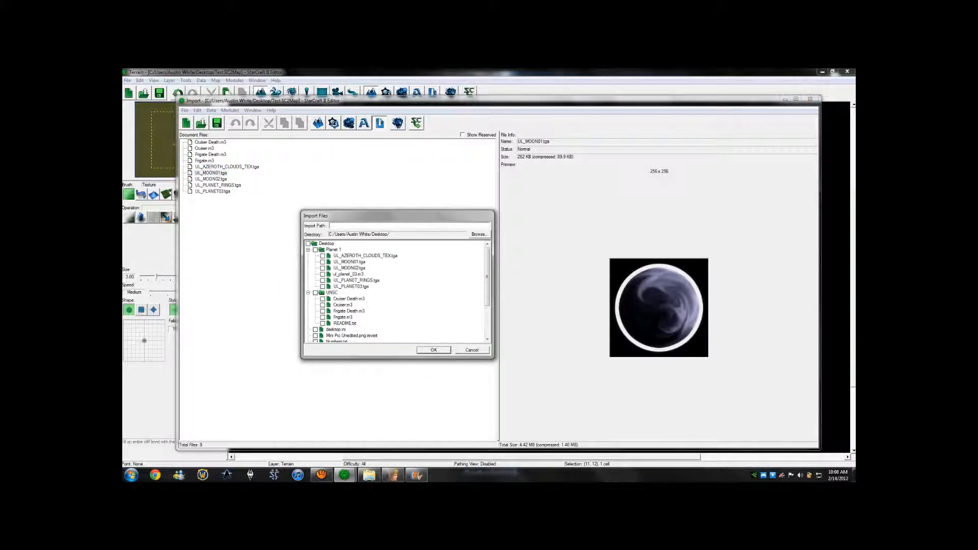
click(349, 274)
click(433, 350)
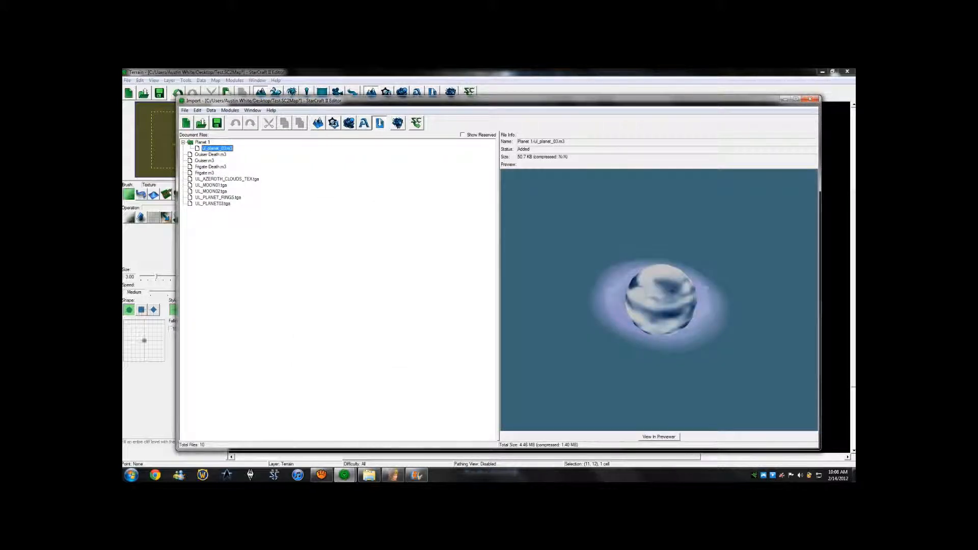
click(213, 148)
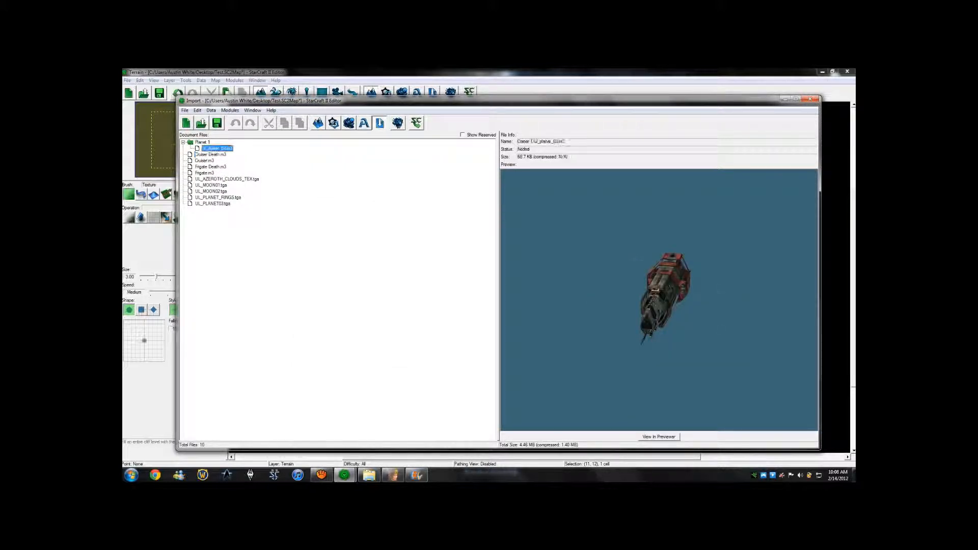
Step: Move ul_planet_03.m3 out of the Planet 1 folder to the root path and save the map
right_click(213, 148)
click(238, 175)
click(434, 301)
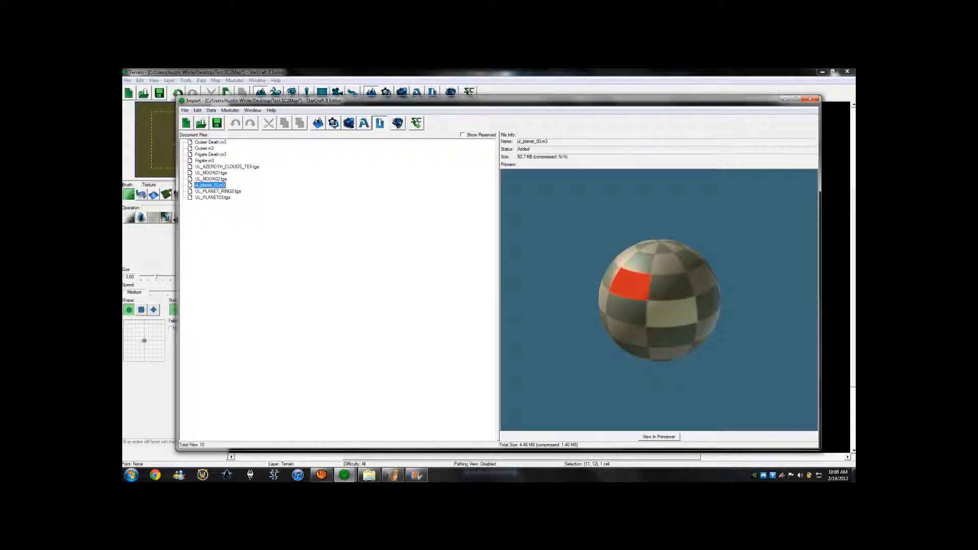
key(ctrl+s)
Step: Examine the textured ul_planet_03.m3 preview up close and from different angles
click(659, 300)
scroll(659, 300, up, 4)
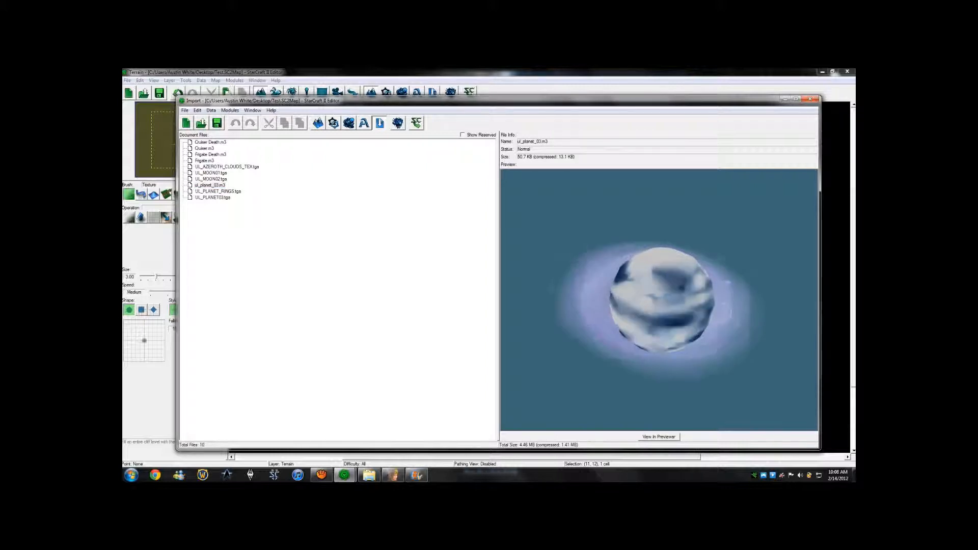
drag(659, 300, 688, 308)
mouse_move(662, 300)
right_down()
mouse_move(659, 234)
mouse_move(659, 298)
mouse_move(685, 297)
mouse_move(659, 294)
right_up()
scroll(659, 300, down, 6)
scroll(659, 300, up, 3)
scroll(659, 300, down, 2)
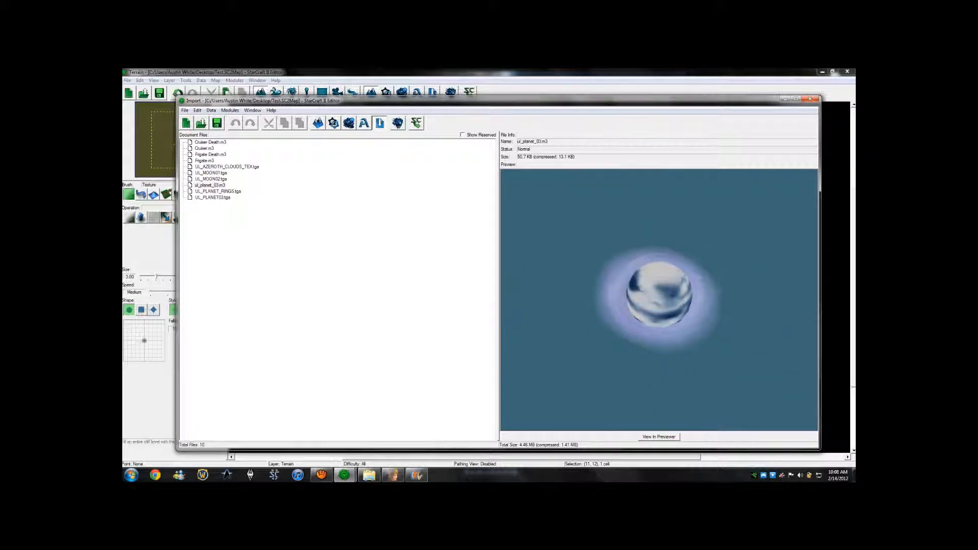
Step: Close the Import module, search the Data module for Command Center and select the Command Center unit
click(810, 99)
click(402, 94)
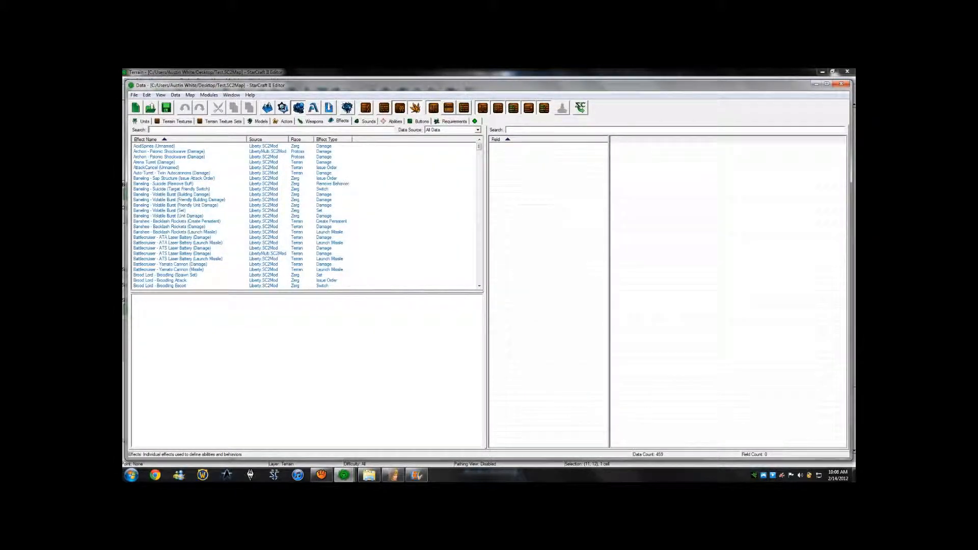
text(Command)
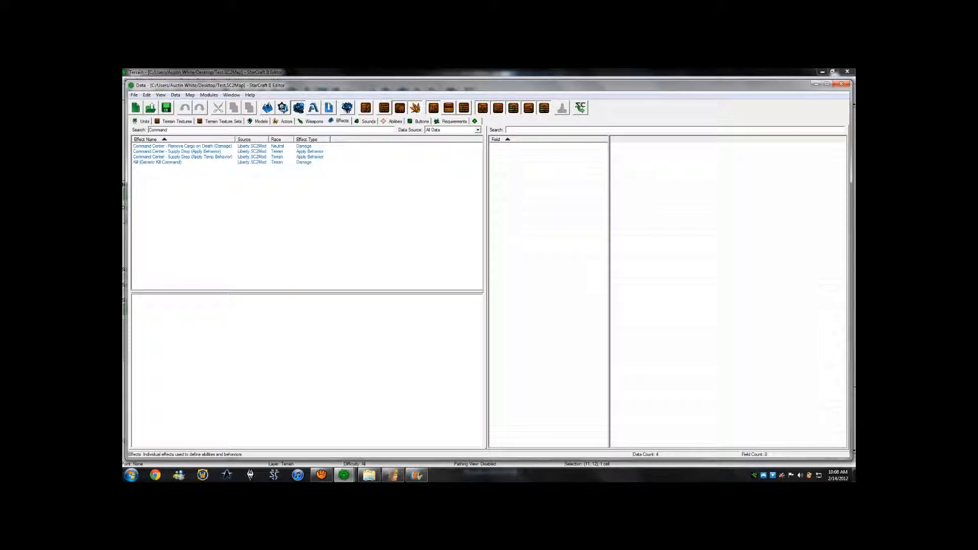
text( Center)
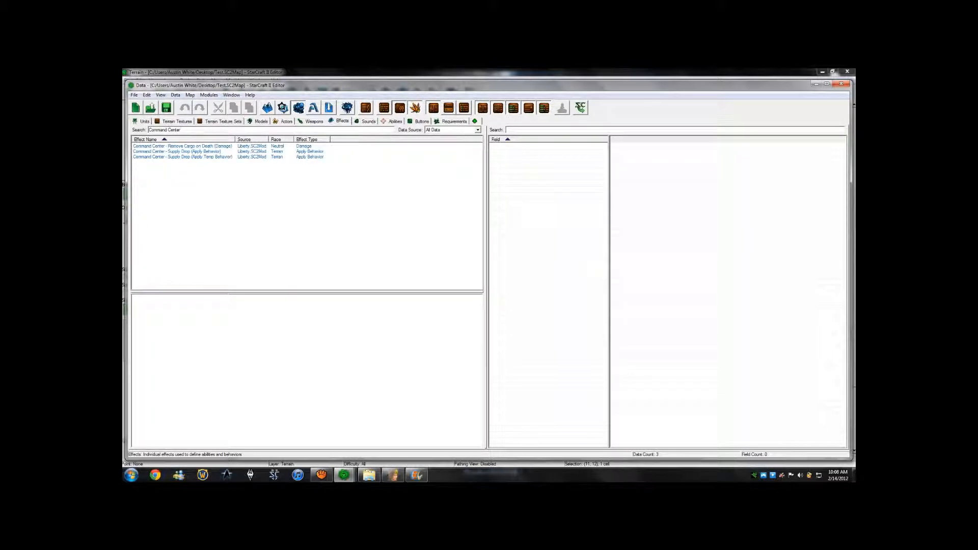
click(142, 121)
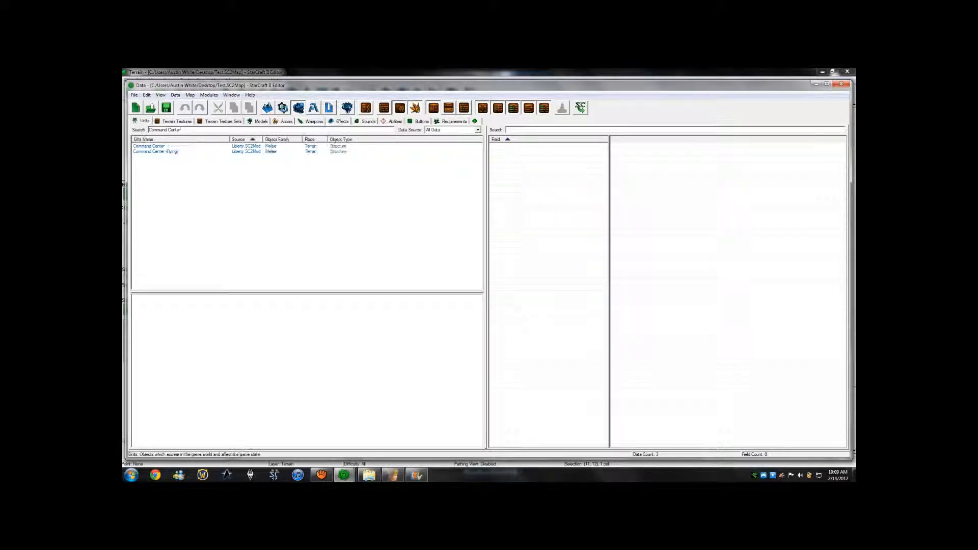
click(148, 146)
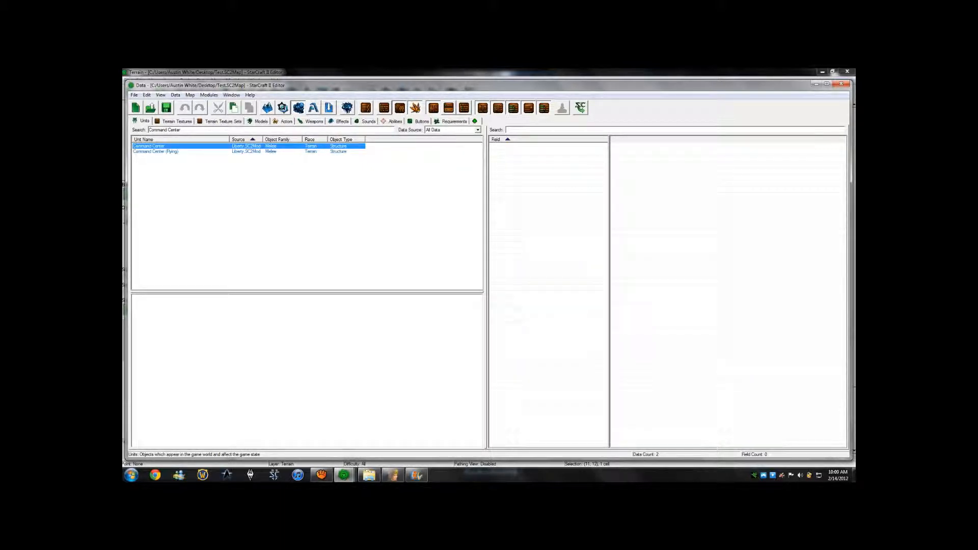
Step: Show the Command Center unit's properties in the categorized detail view
click(648, 220)
click(648, 287)
click(648, 379)
click(648, 153)
click(648, 147)
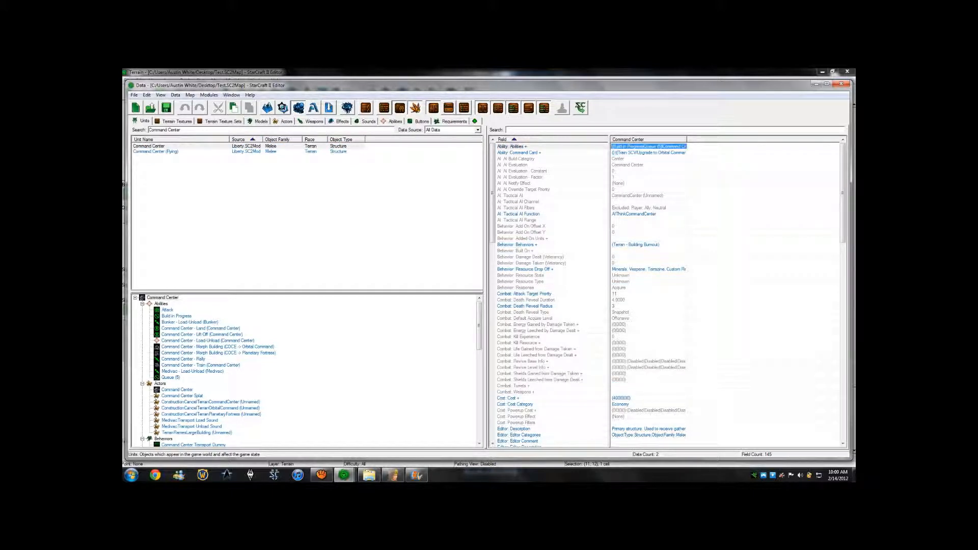
click(449, 108)
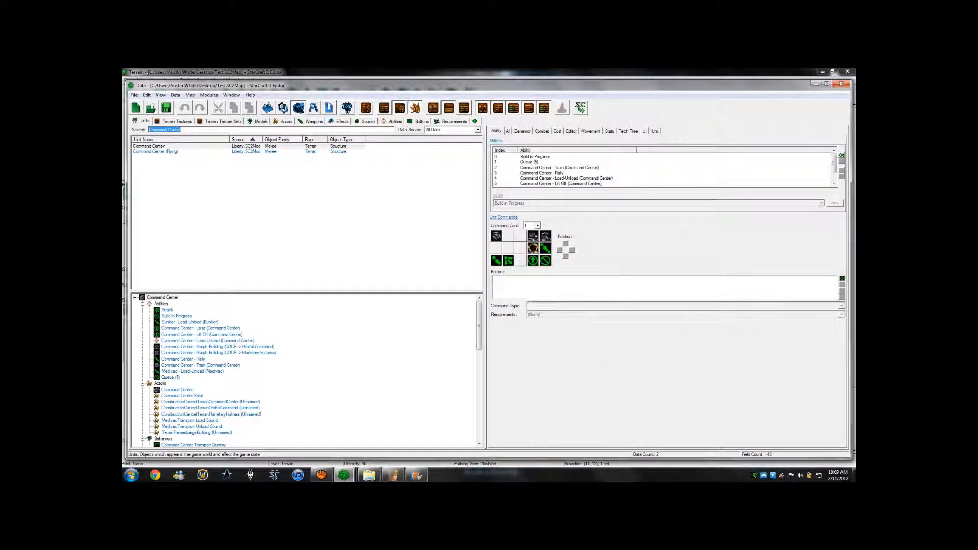
Step: Look through the abilities, actors, models and sounds linked to the Command Center unit
drag(479, 326, 478, 387)
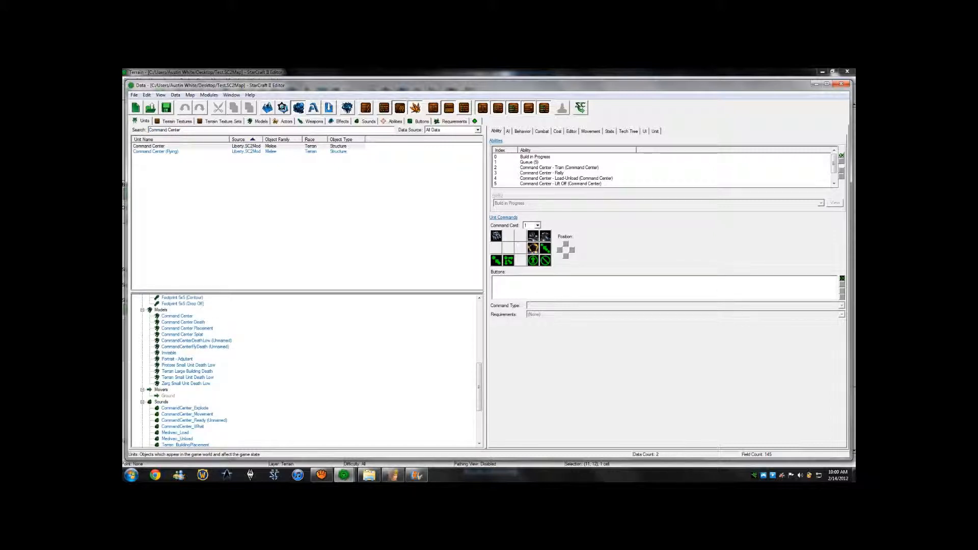
scroll(305, 371, up, 4)
scroll(306, 370, down, 2)
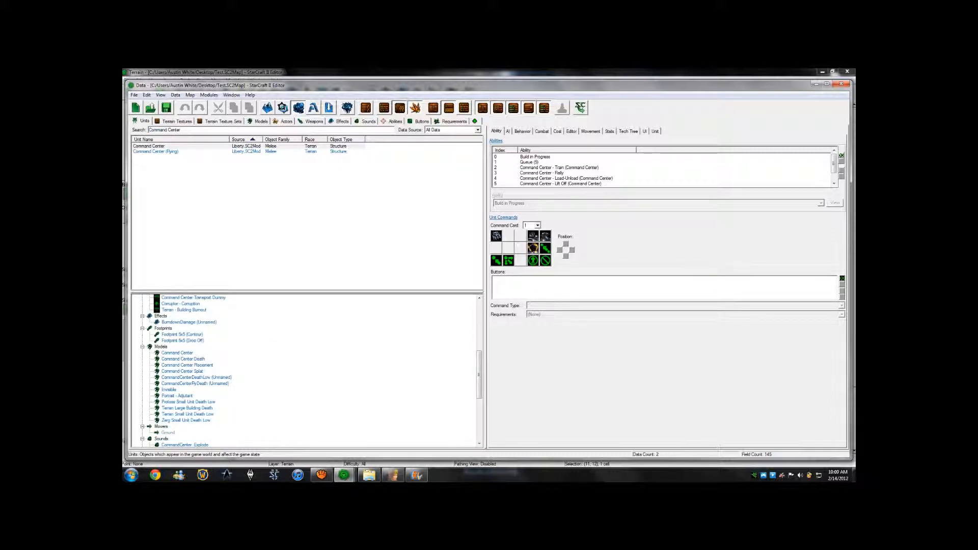
click(415, 107)
click(415, 108)
click(415, 107)
click(415, 107)
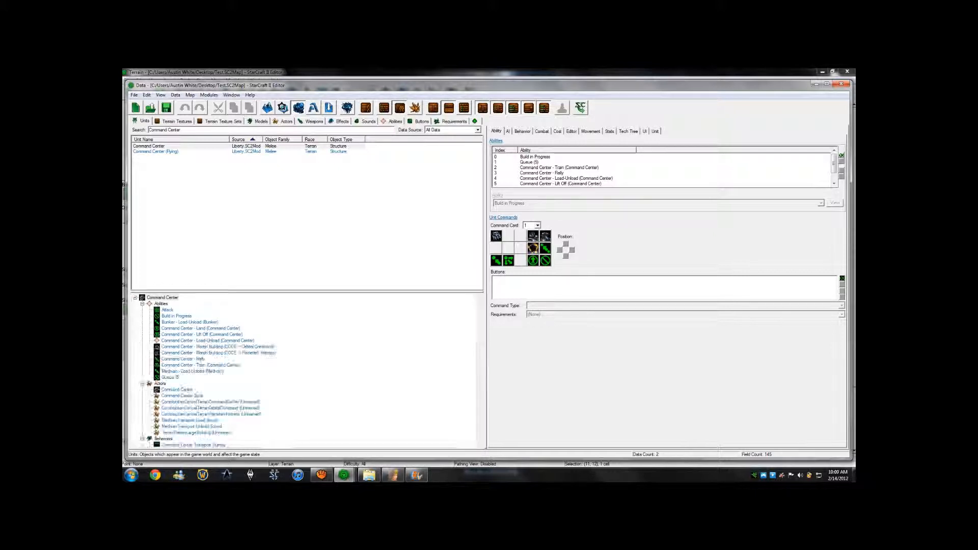
click(184, 359)
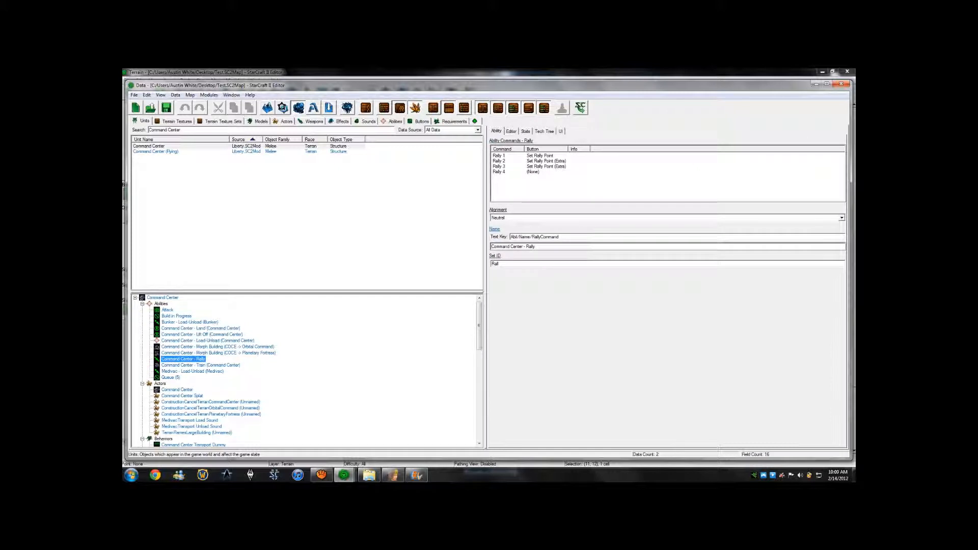
click(210, 408)
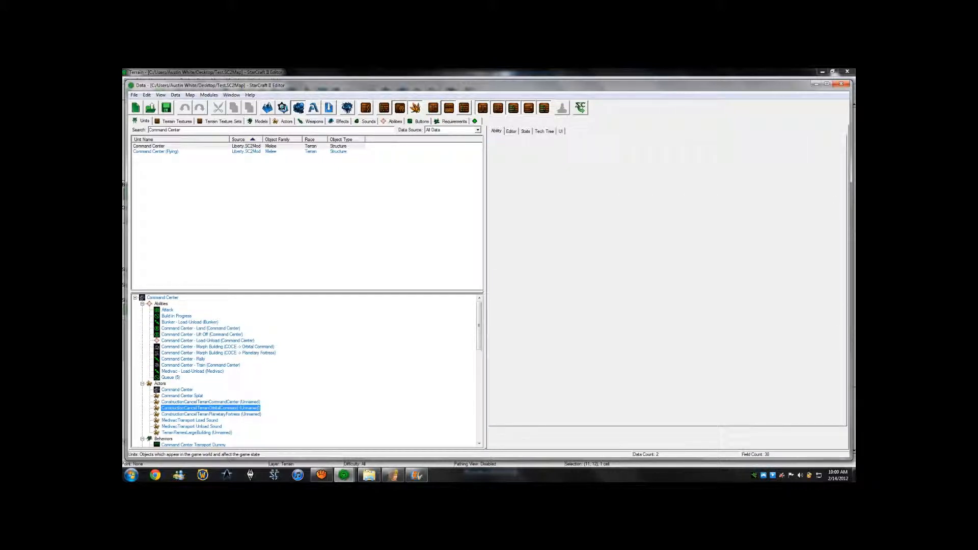
scroll(306, 370, down, 10)
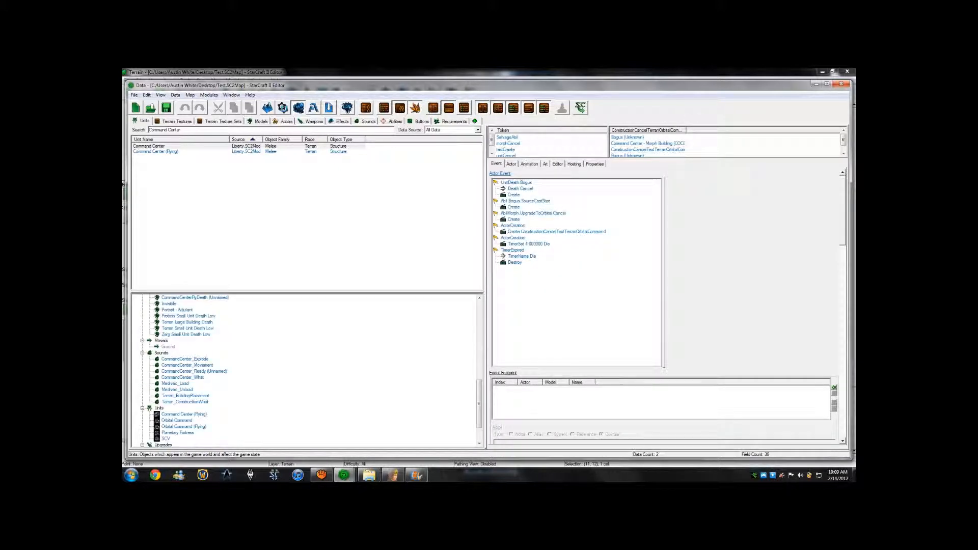
scroll(306, 370, up, 2)
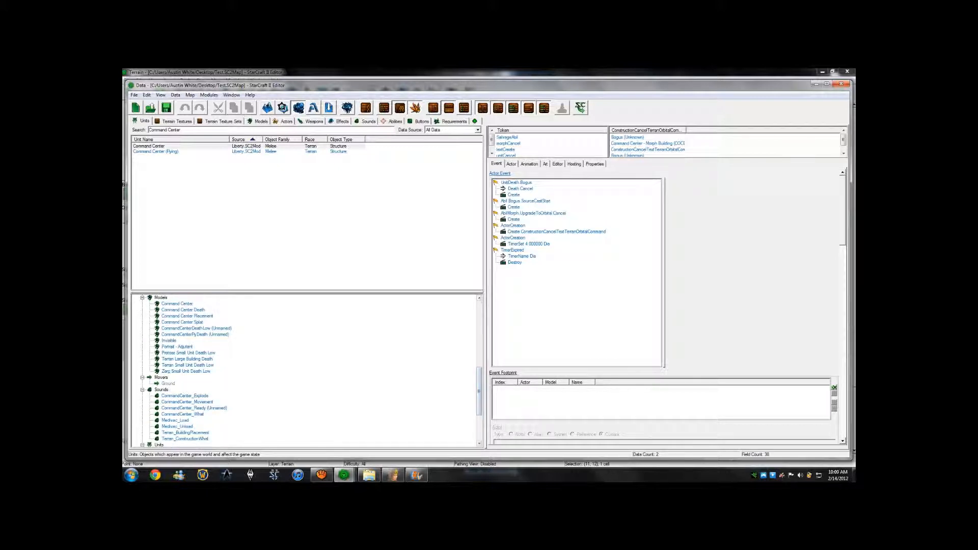
Step: Set the Model file of the Command Center model to ul_planet_03.m3 from the archive
click(177, 304)
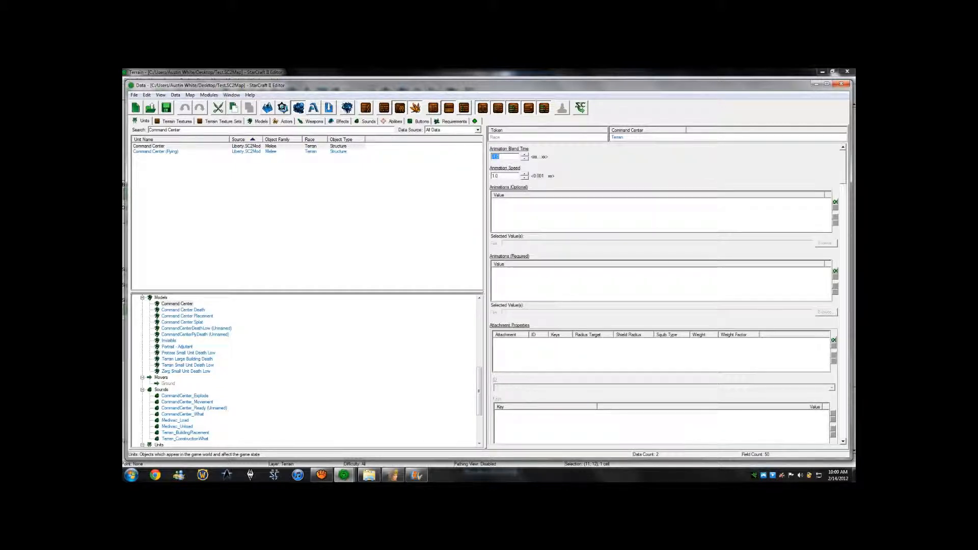
scroll(662, 296, down, 15)
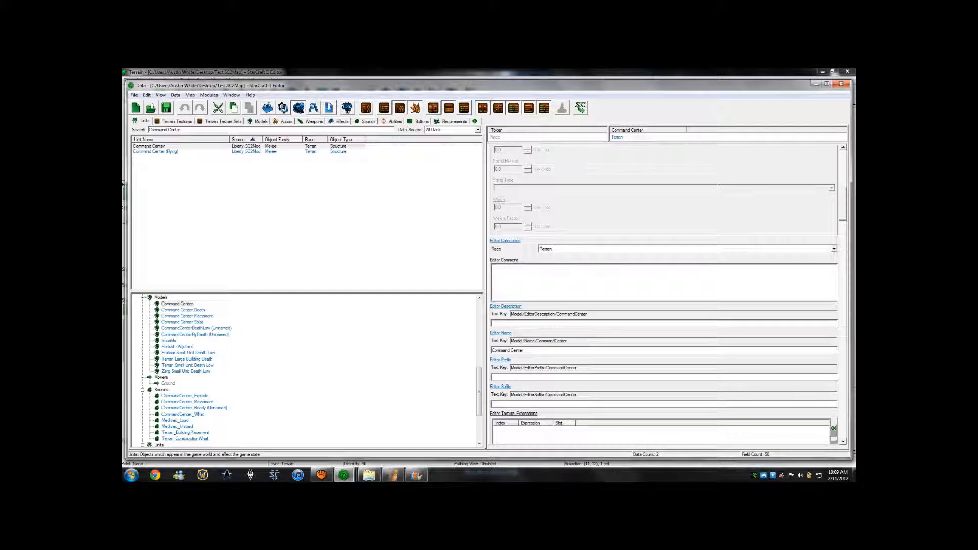
scroll(662, 295, down, 15)
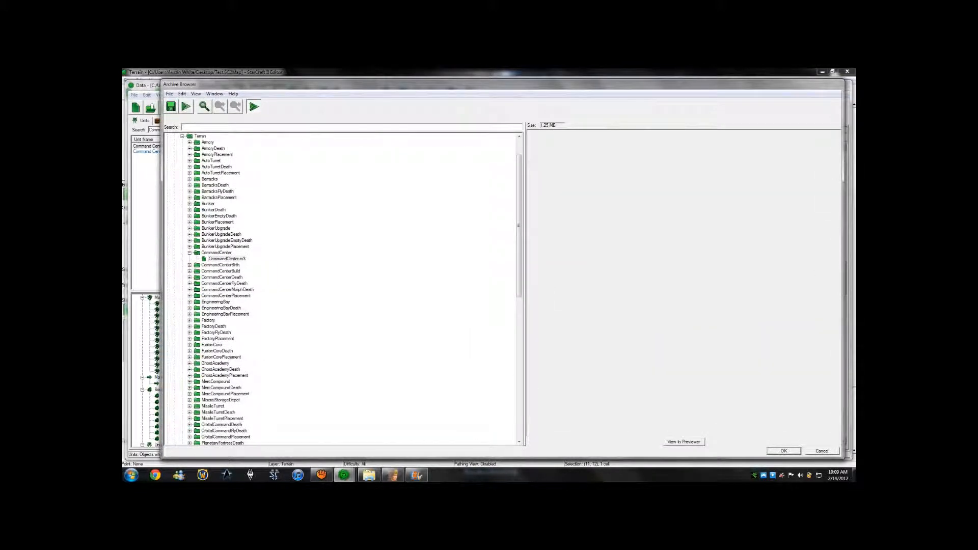
click(189, 253)
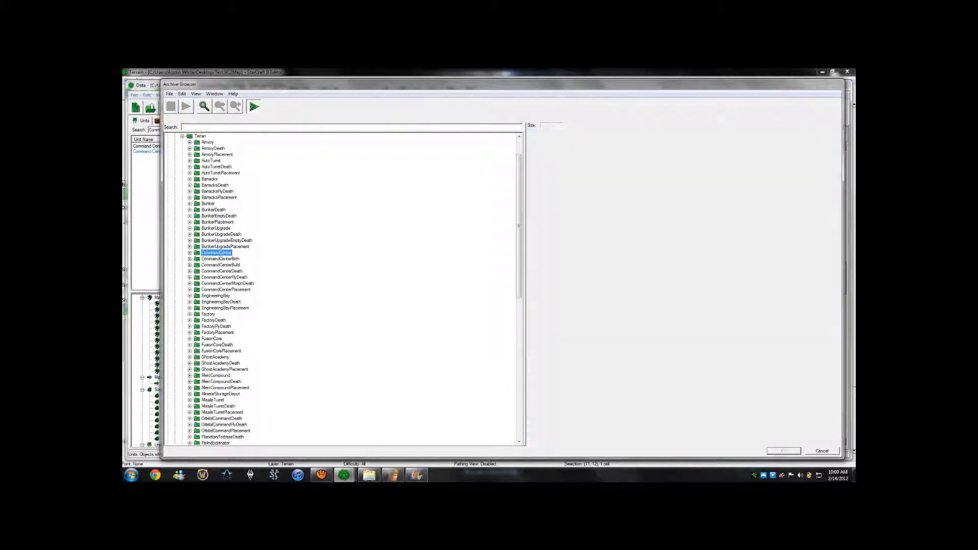
scroll(518, 226, down, 16)
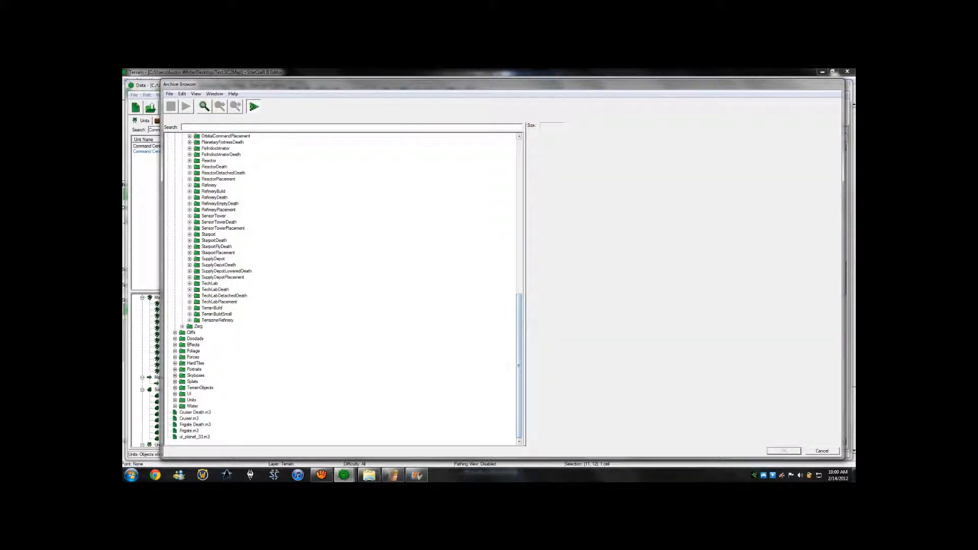
click(195, 412)
key(Down)
key(Down)
key(Down)
key(Down)
click(783, 451)
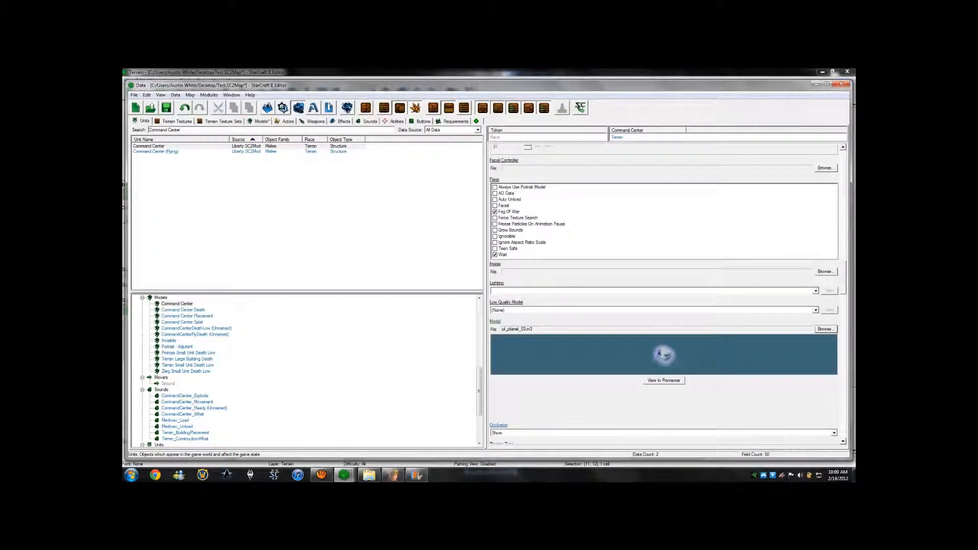
Step: Close the Data module, search the terrain editor's units for Command Center and place one neutral Command Center on the terrain
click(841, 85)
scroll(540, 277, up, 3)
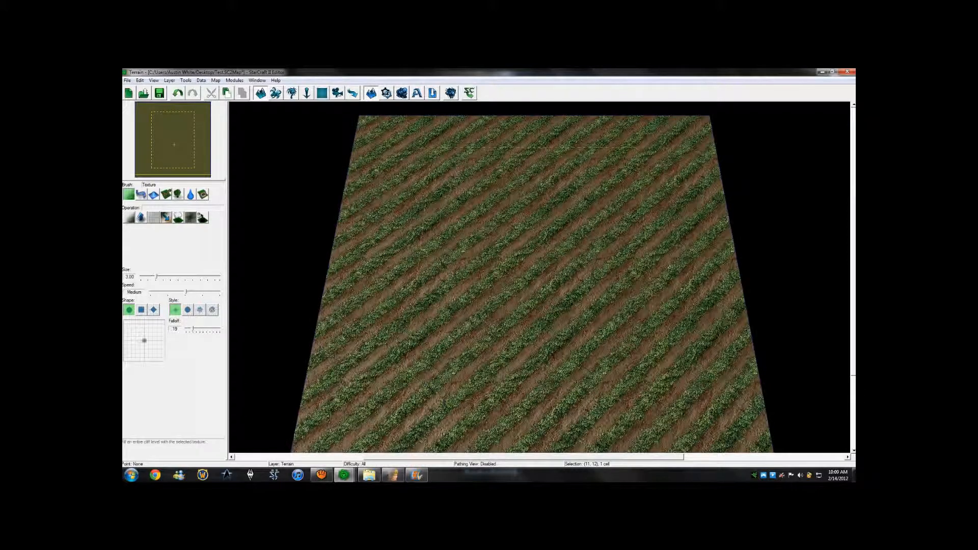
key(u)
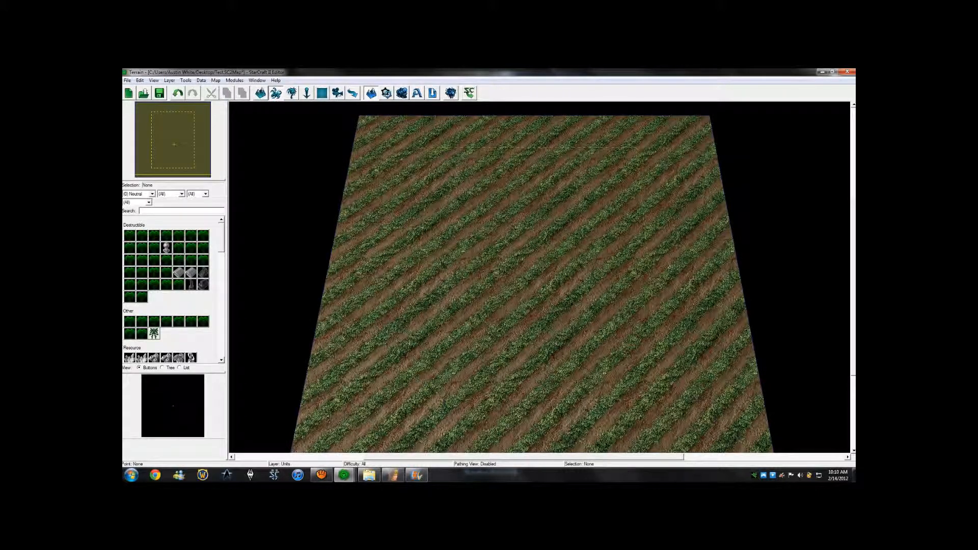
text(Command Center)
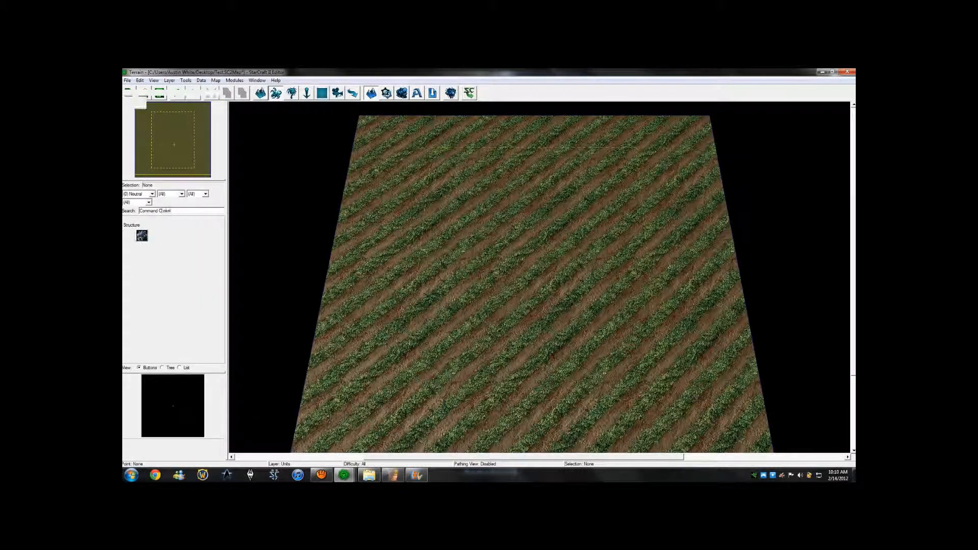
click(129, 235)
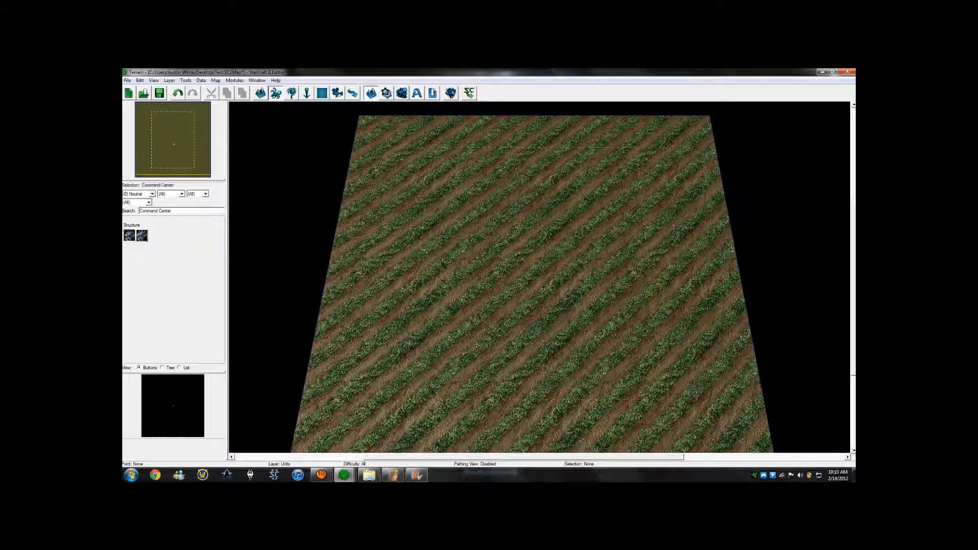
click(507, 209)
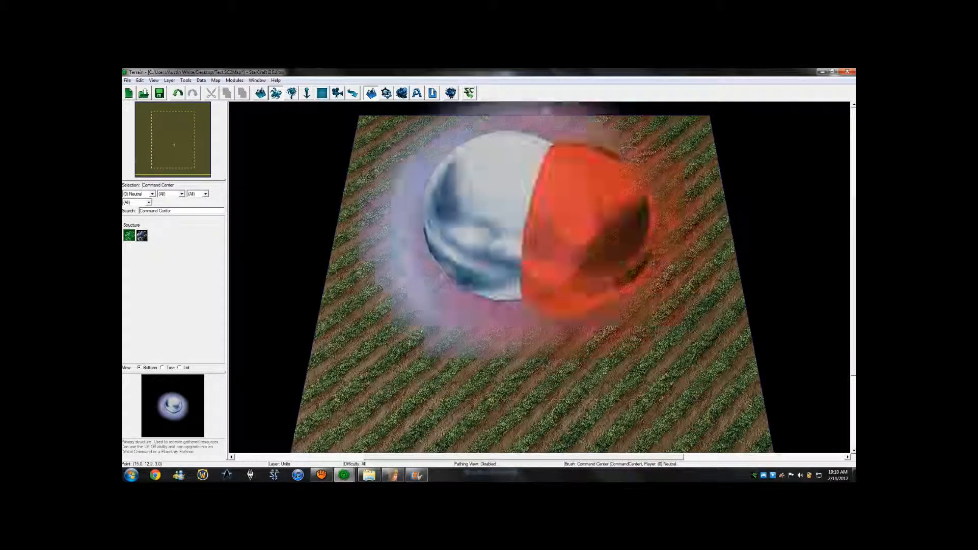
scroll(535, 275, down, 3)
key(Escape)
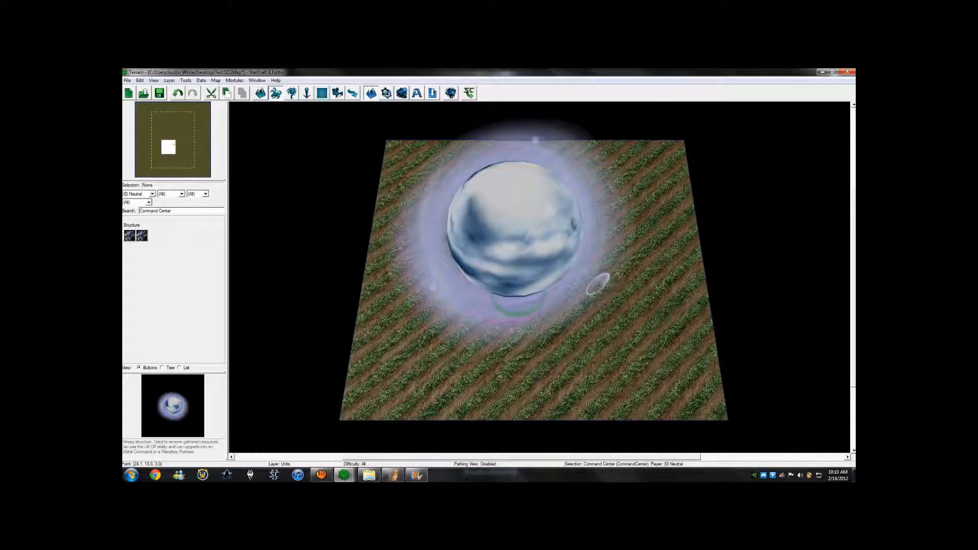
Step: Undo the placement of the Command Center on the terrain
key(ctrl+z)
scroll(606, 298, up, 1)
scroll(606, 298, down, 1)
scroll(606, 298, up, 1)
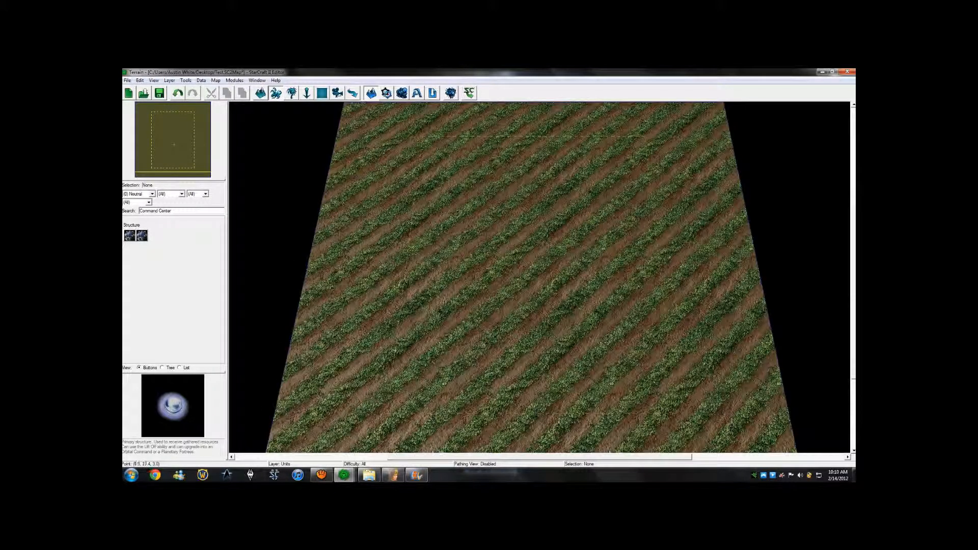
Step: Reopen the Data module, search the units for Battlecruiser and select the Battlecruiser from Liberty.SC2Mod
click(401, 93)
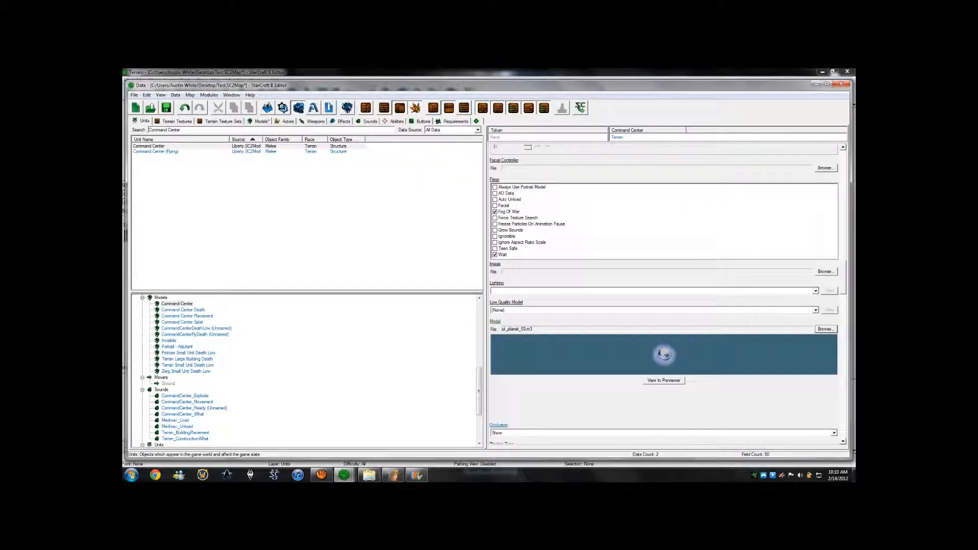
click(165, 130)
text(Battlecruiser)
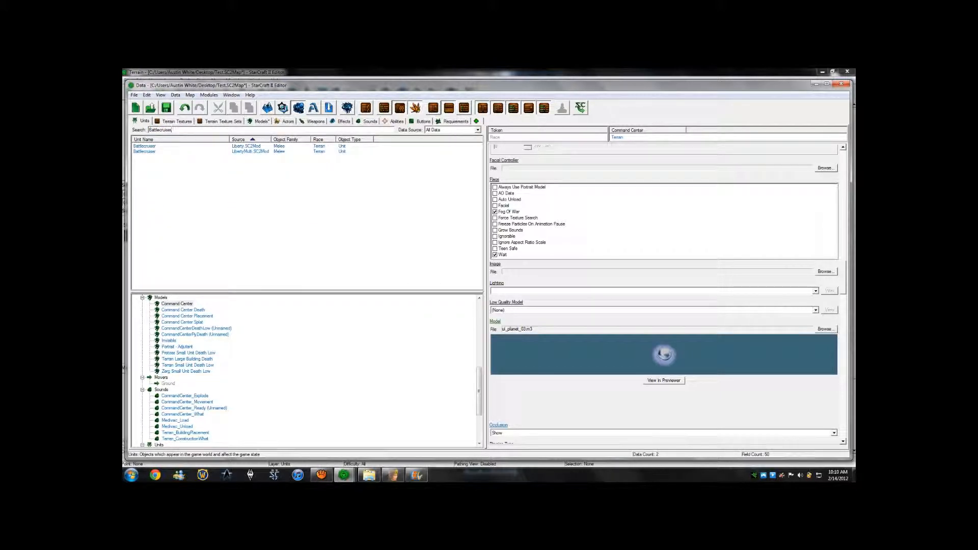
click(144, 146)
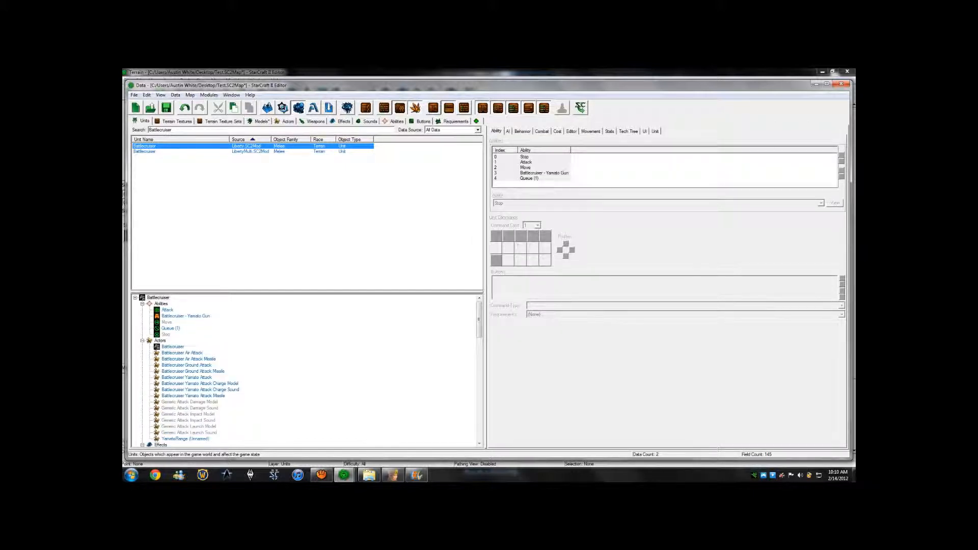
Step: Set the Model file of the Battlecruiser model to Frigate.m3 from the archive
drag(479, 319, 479, 393)
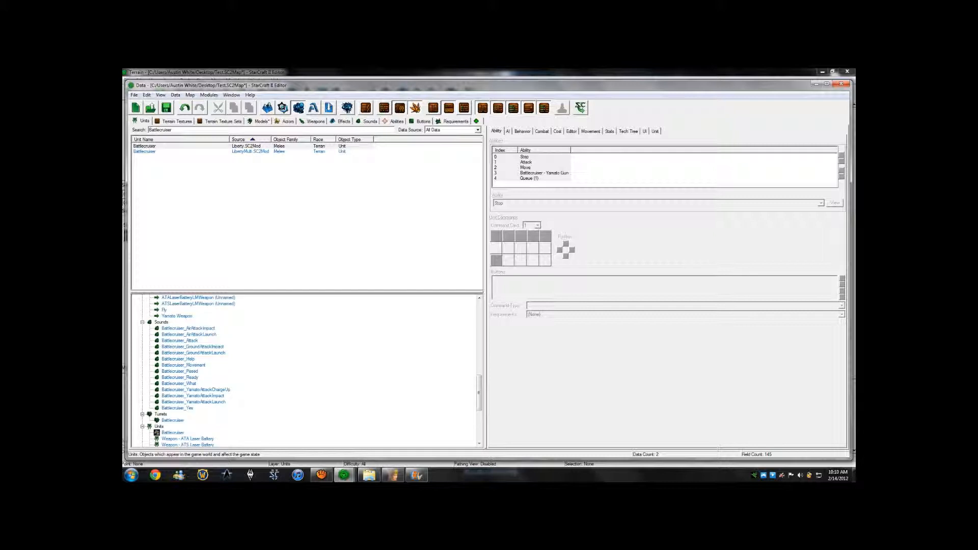
scroll(306, 371, up, 2)
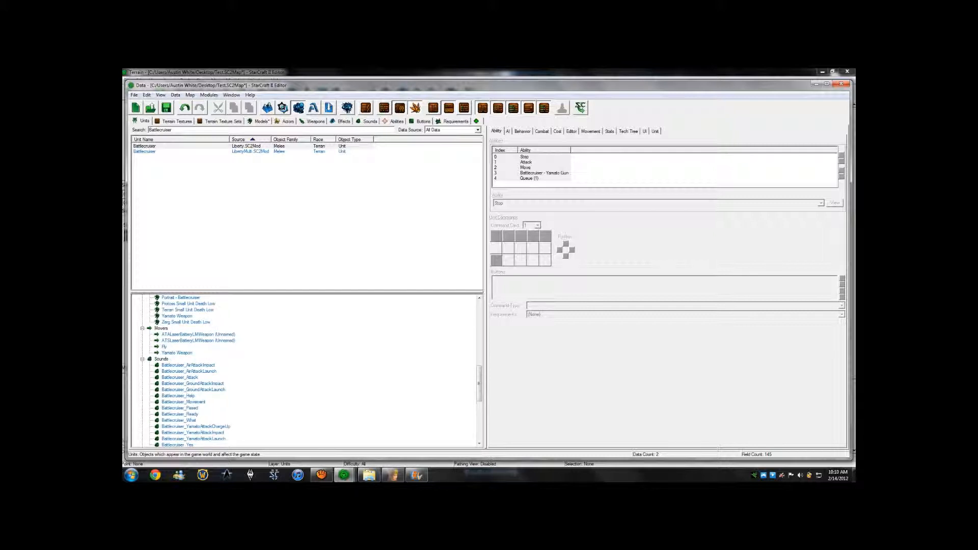
scroll(306, 371, up, 6)
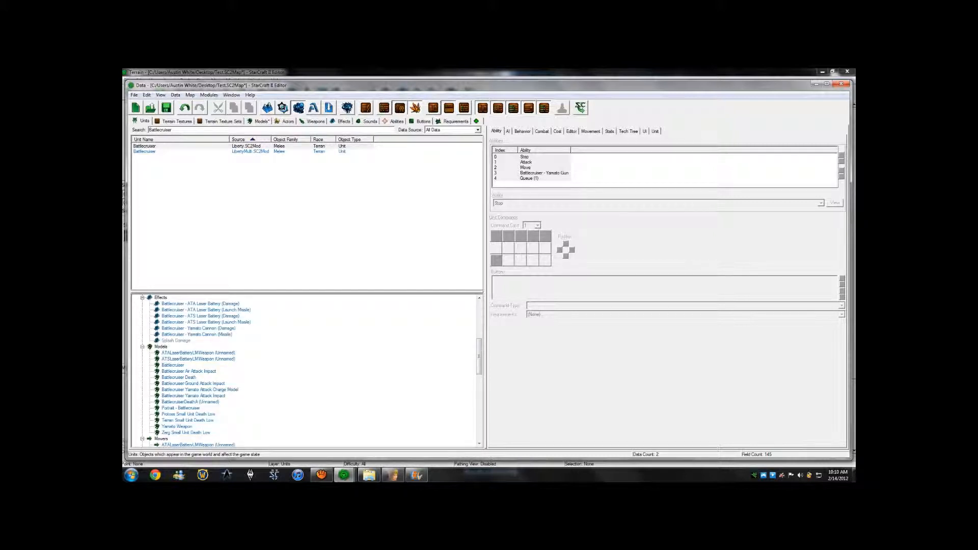
click(172, 365)
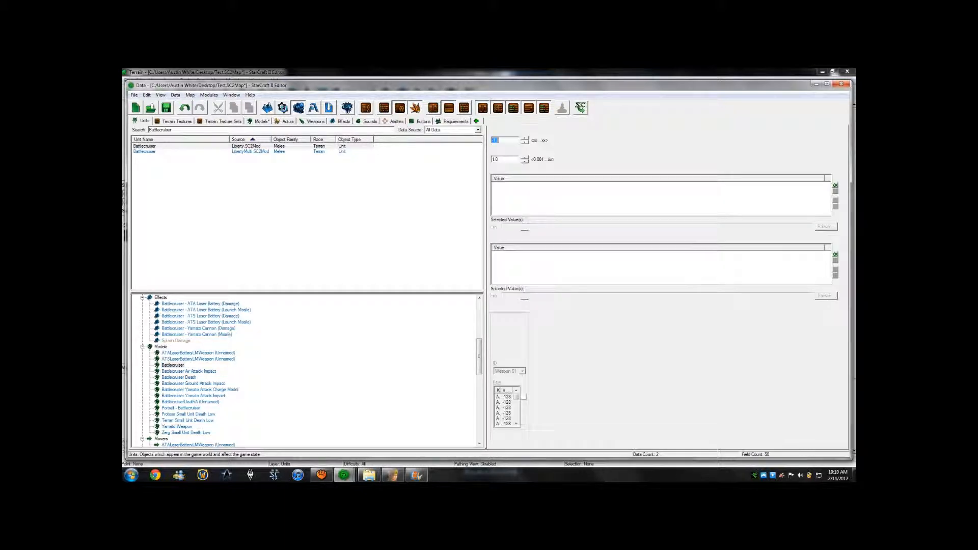
scroll(667, 294, down, 10)
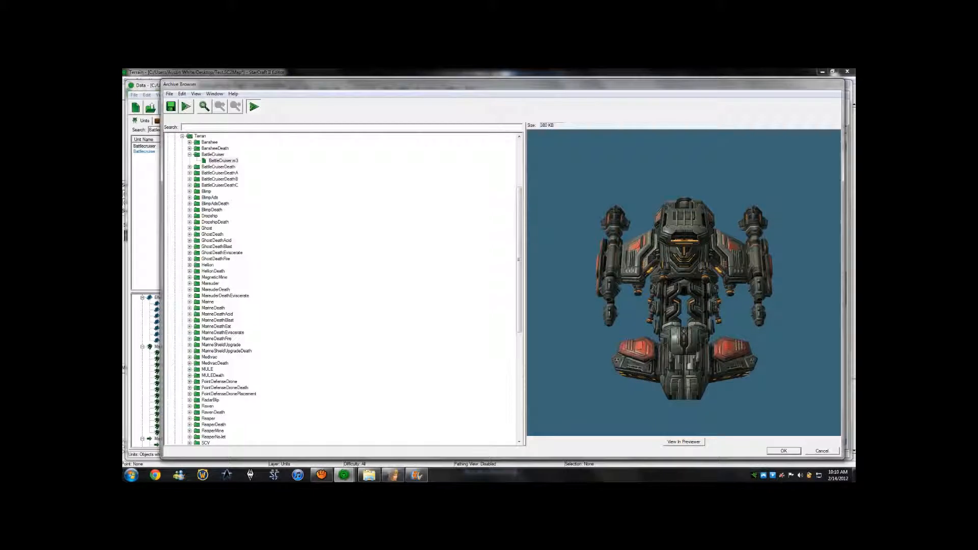
scroll(341, 288, down, 12)
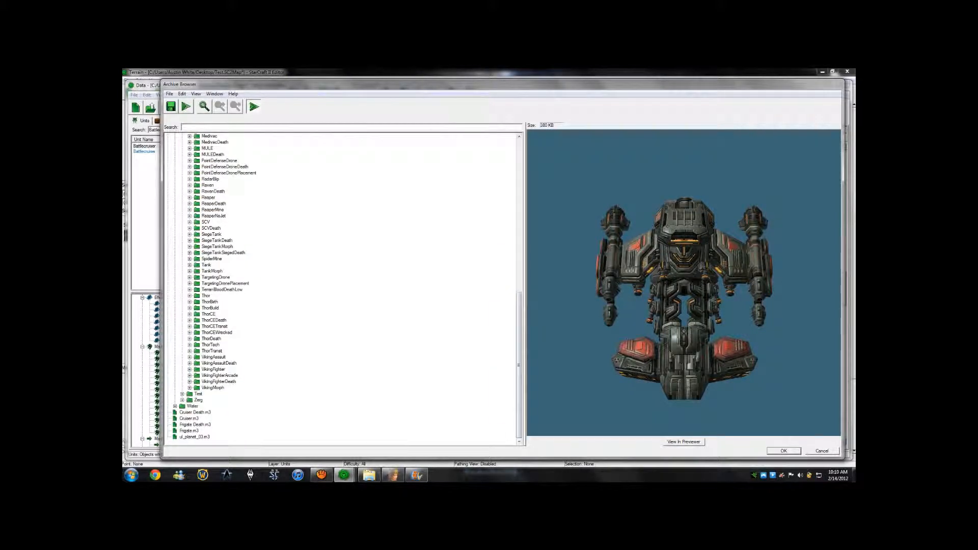
click(194, 425)
click(189, 431)
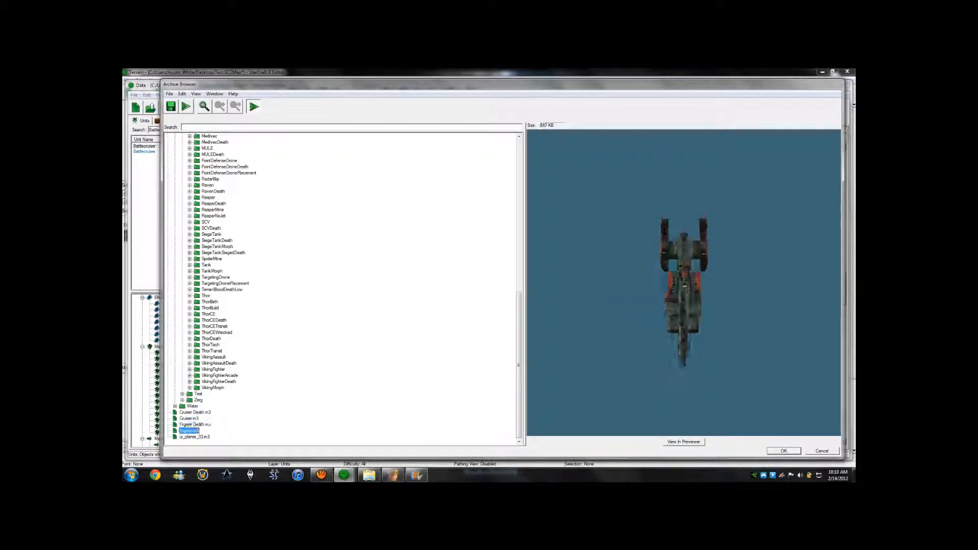
click(783, 450)
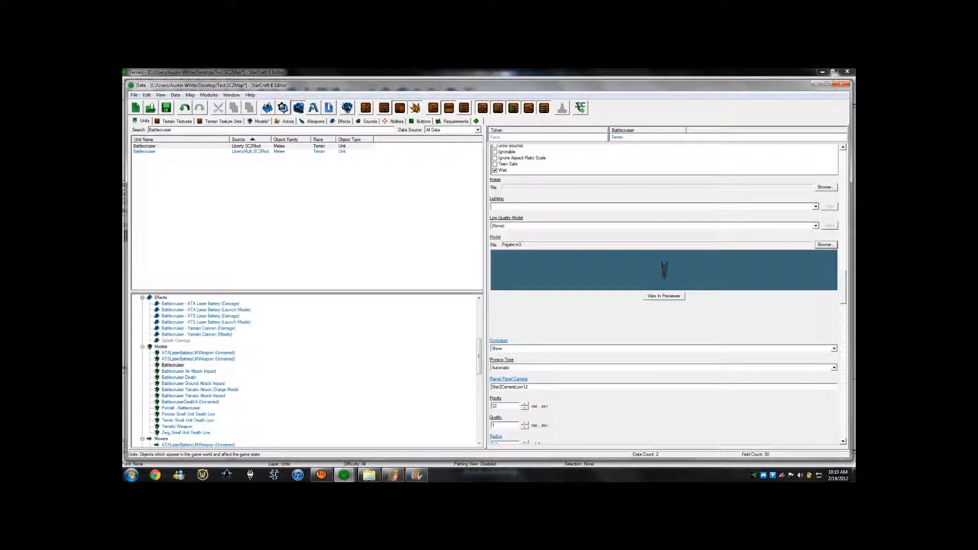
Step: Set the Model file of the Battlecruiser Death model to Frigate Death.m3 from the archive
click(433, 107)
click(179, 377)
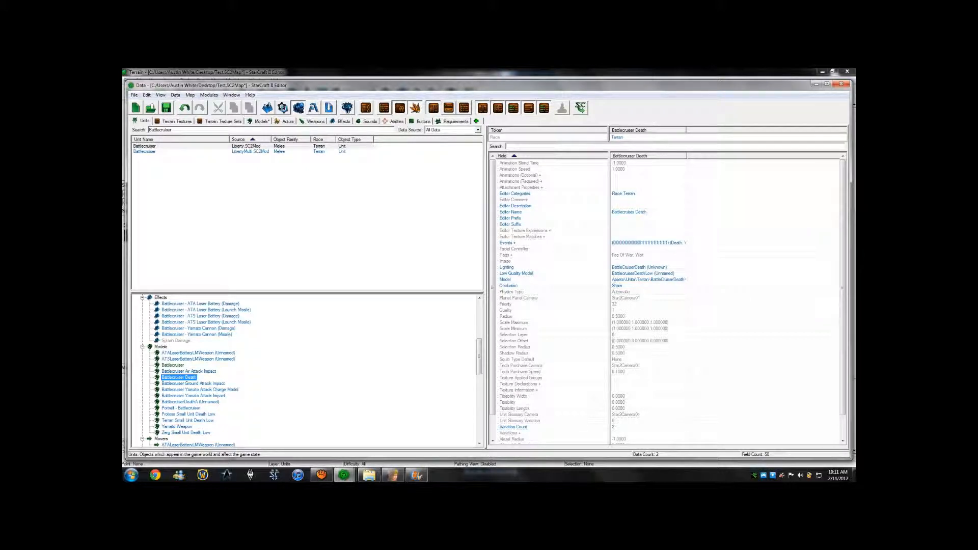
double_click(648, 280)
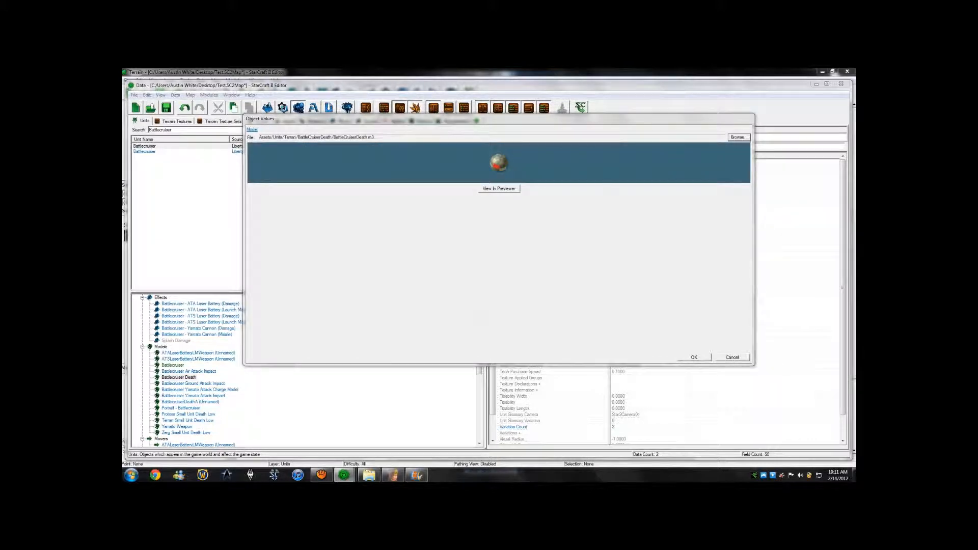
click(738, 137)
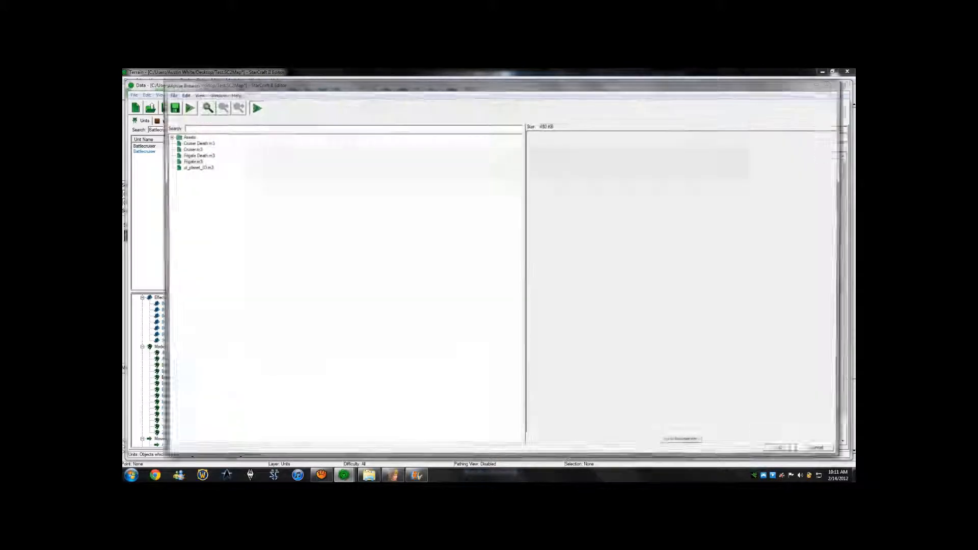
click(195, 154)
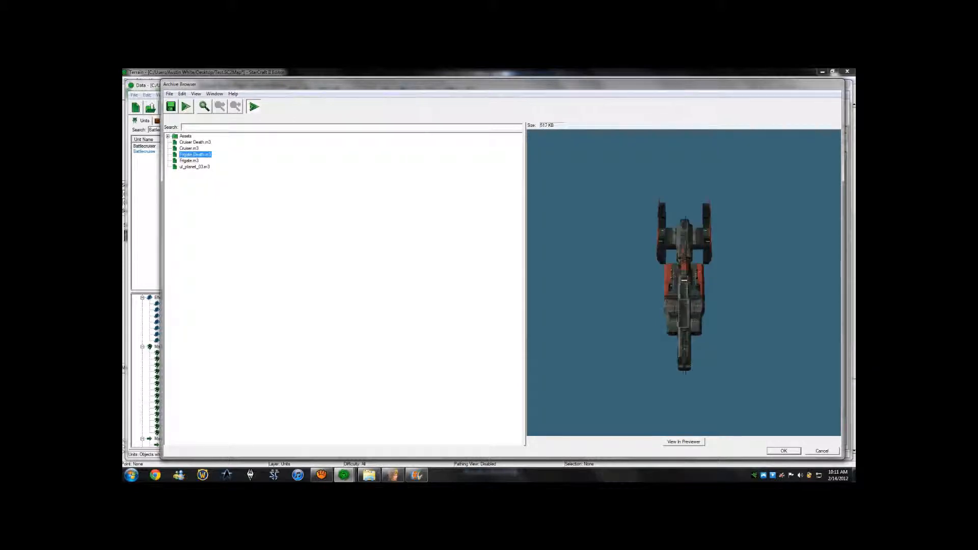
click(783, 450)
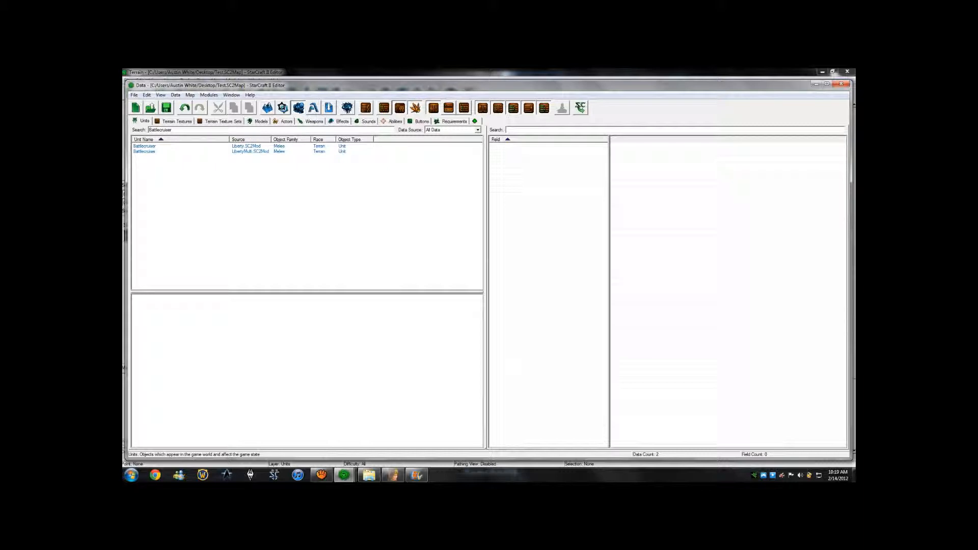
Step: Return to the terrain editor, set the unit owner to Player 1, and find and choose the Battlecruiser for placement
click(816, 84)
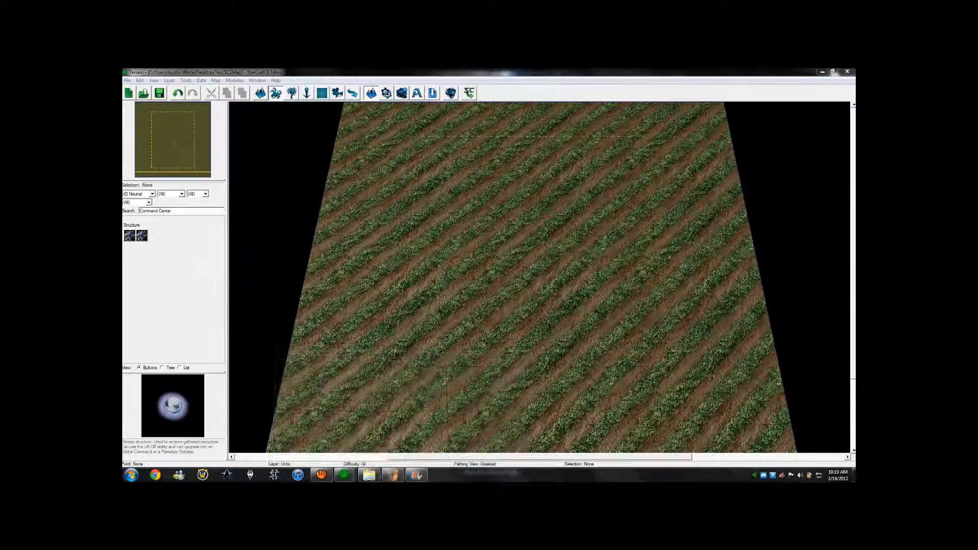
click(152, 194)
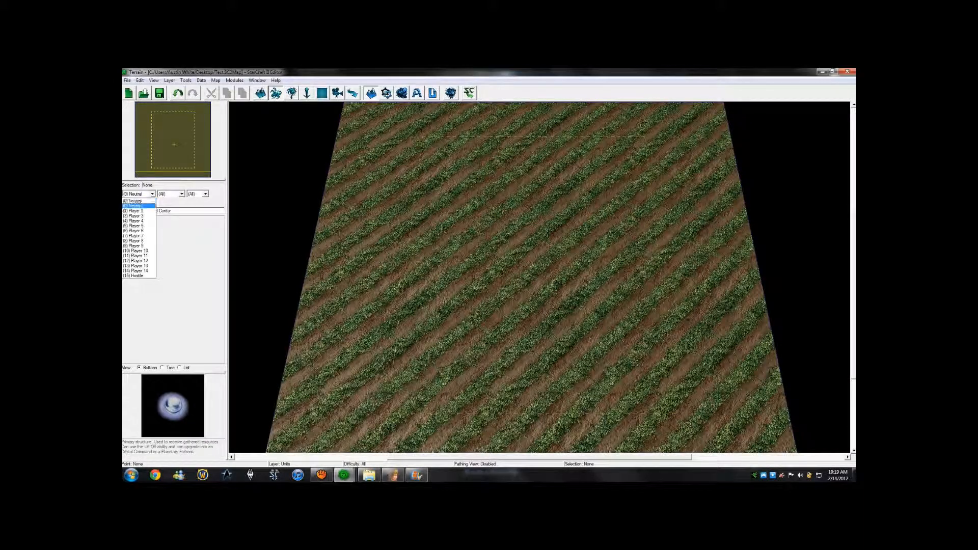
click(136, 204)
click(130, 235)
text(Battlecruiser)
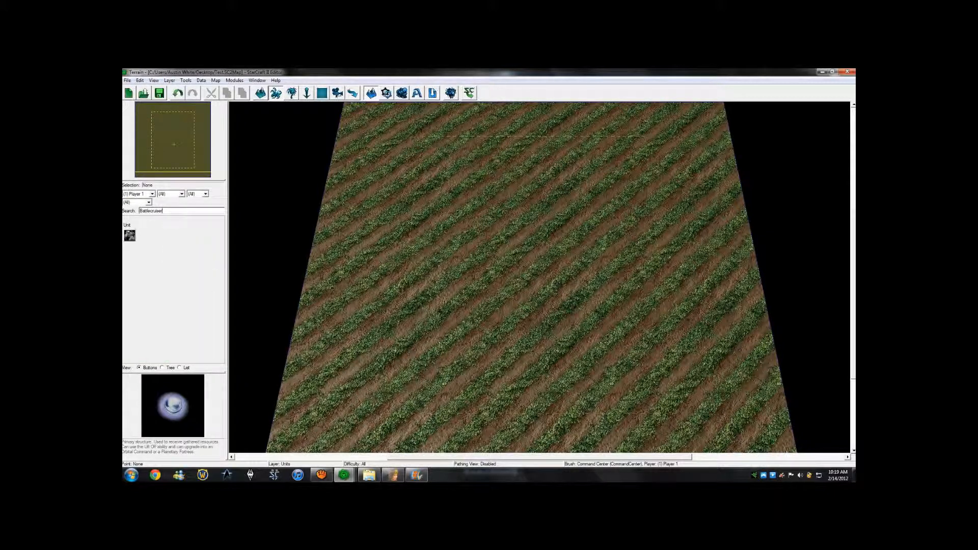
click(129, 235)
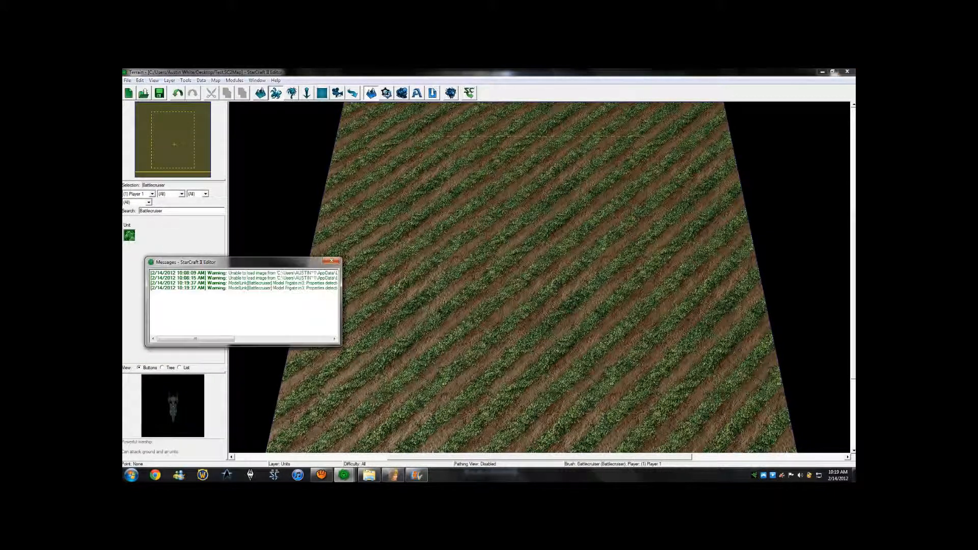
Step: Read and dismiss the warning messages, and place one Battlecruiser for Player 1 near the middle of the terrain
drag(196, 339, 277, 338)
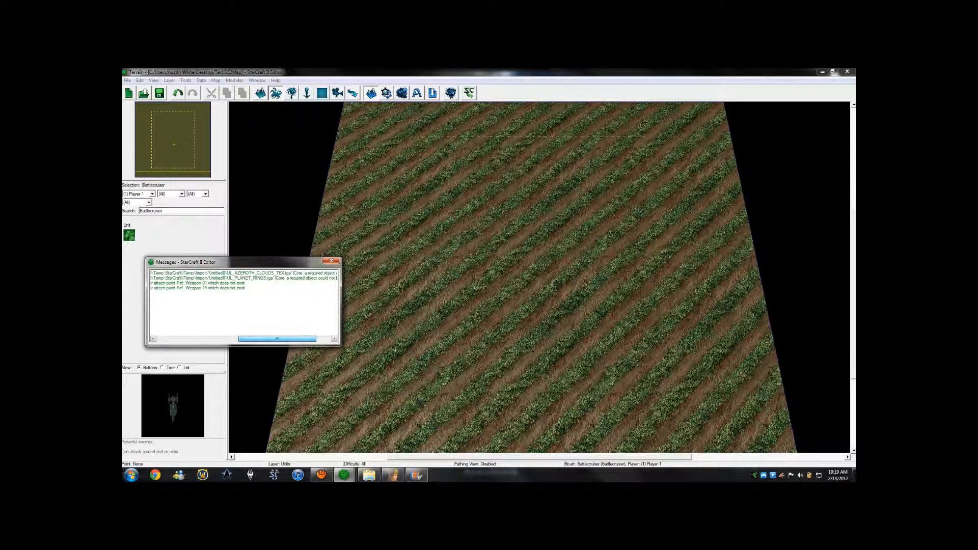
click(331, 260)
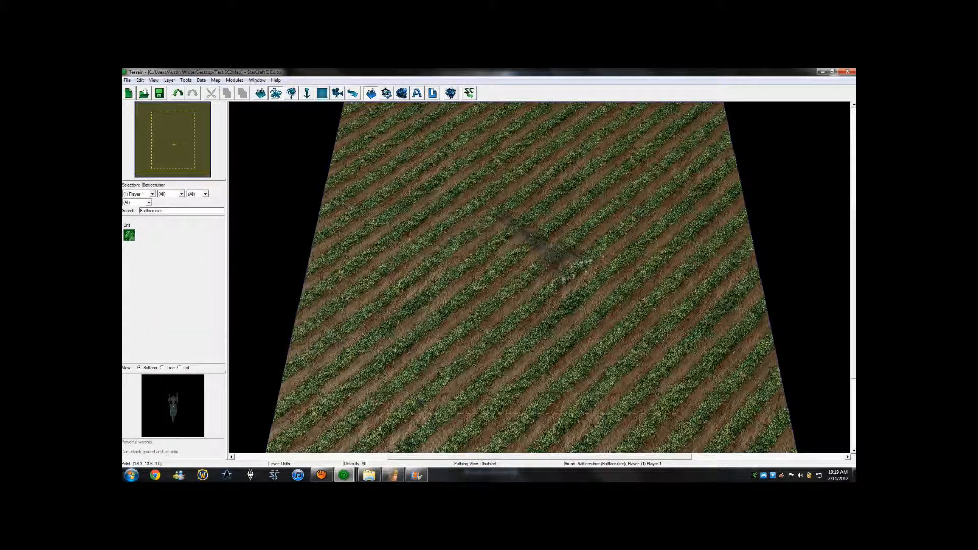
click(524, 224)
scroll(611, 234, down, 5)
key(Escape)
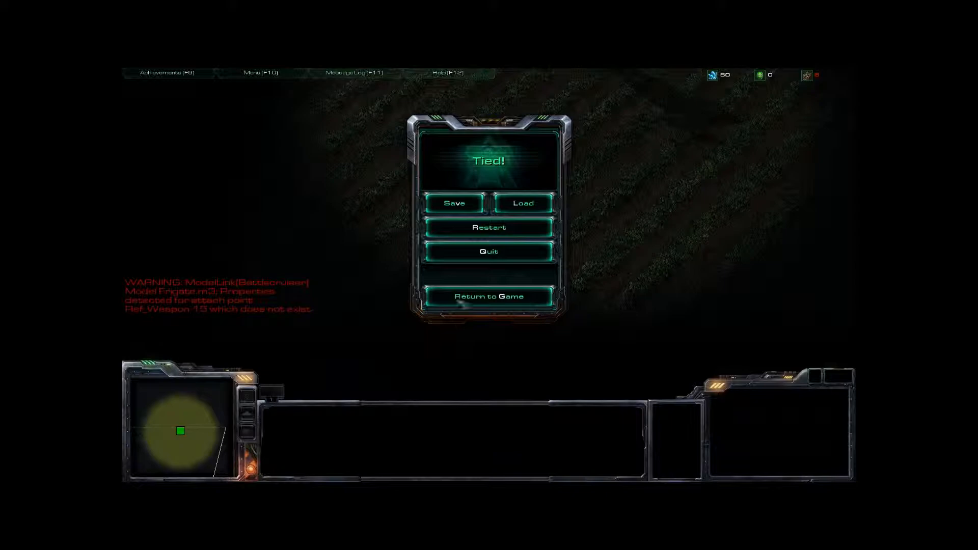
Step: Resume the test game, select the Battlecruiser and order it to several points around the map to examine its Frigate model in motion
click(462, 301)
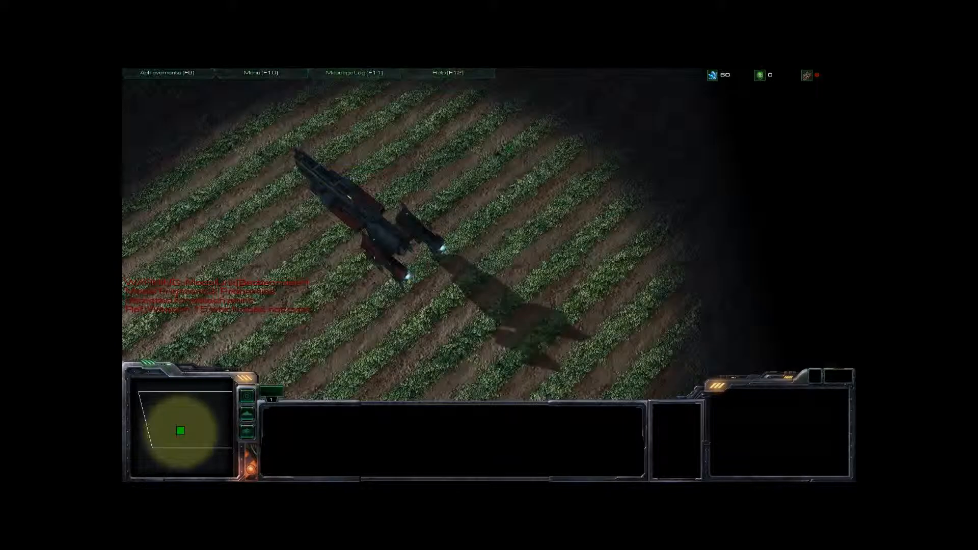
drag(516, 171, 333, 264)
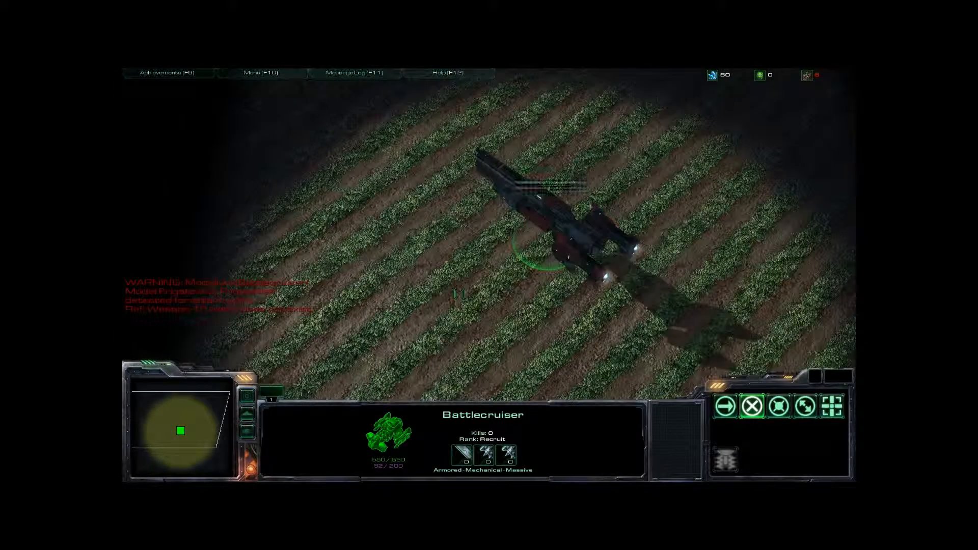
right_click(702, 246)
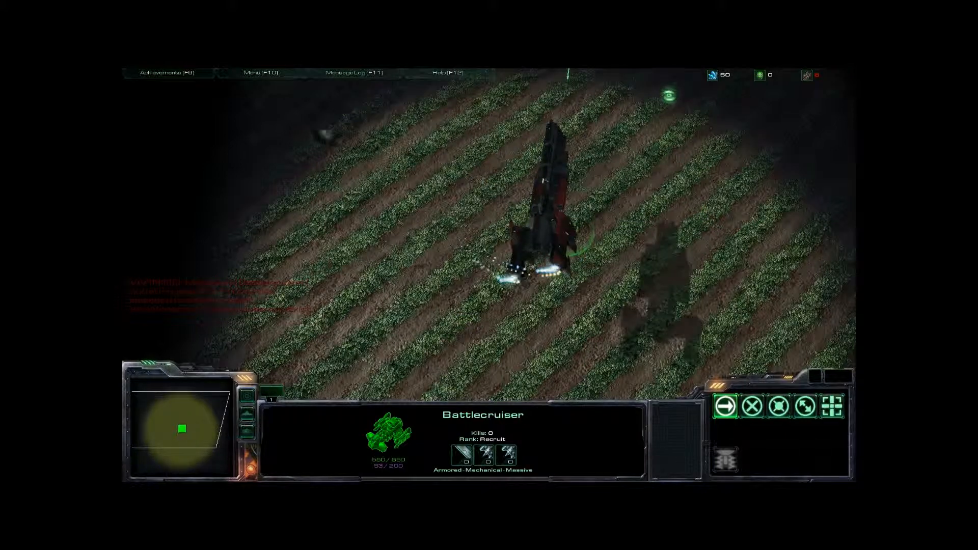
right_click(280, 175)
right_click(404, 300)
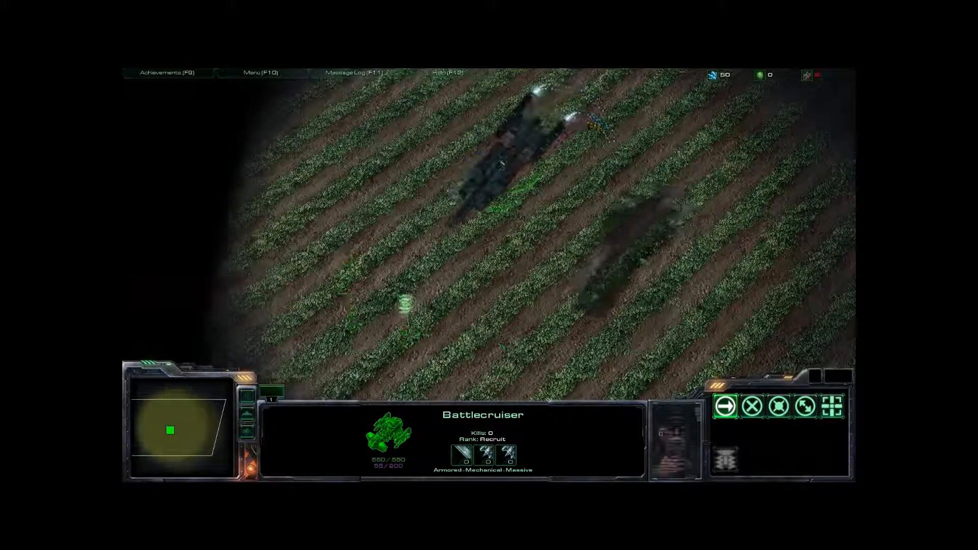
scroll(540, 255, up, 2)
right_click(515, 99)
scroll(515, 152, up, 3)
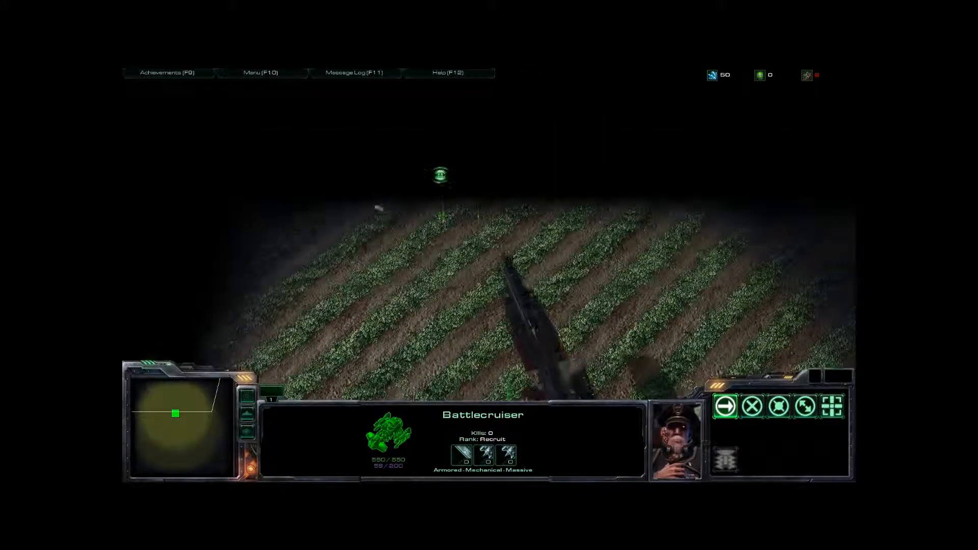
scroll(489, 234, down, 3)
scroll(125, 275, down, 2)
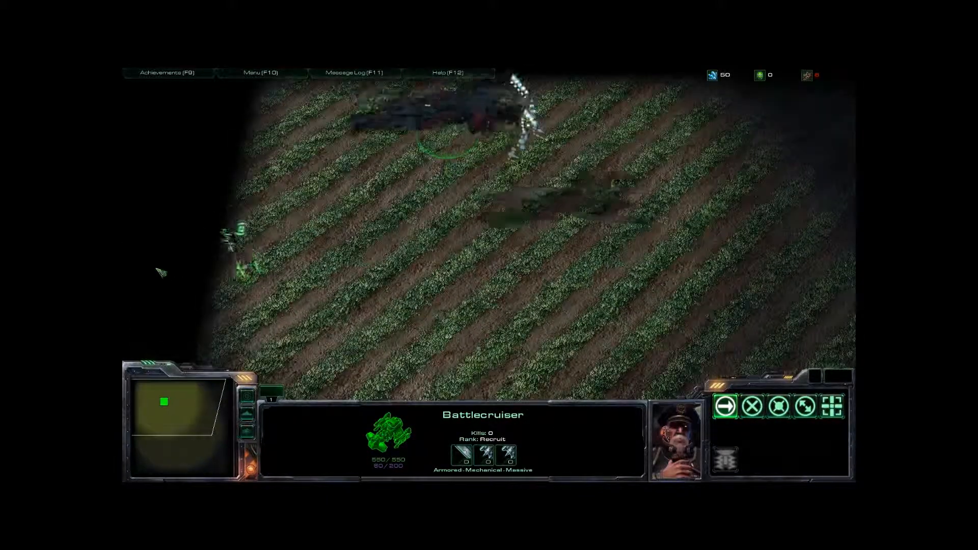
scroll(478, 262, down, 2)
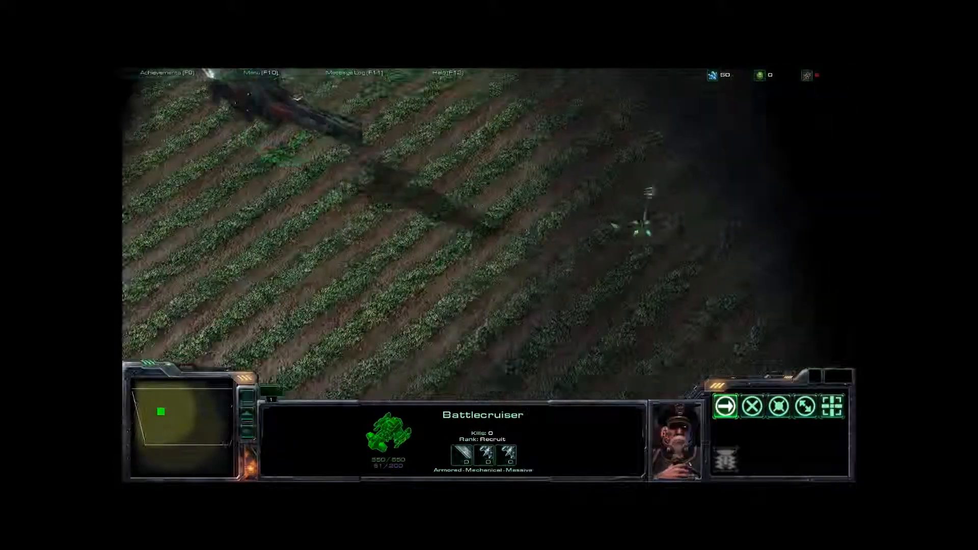